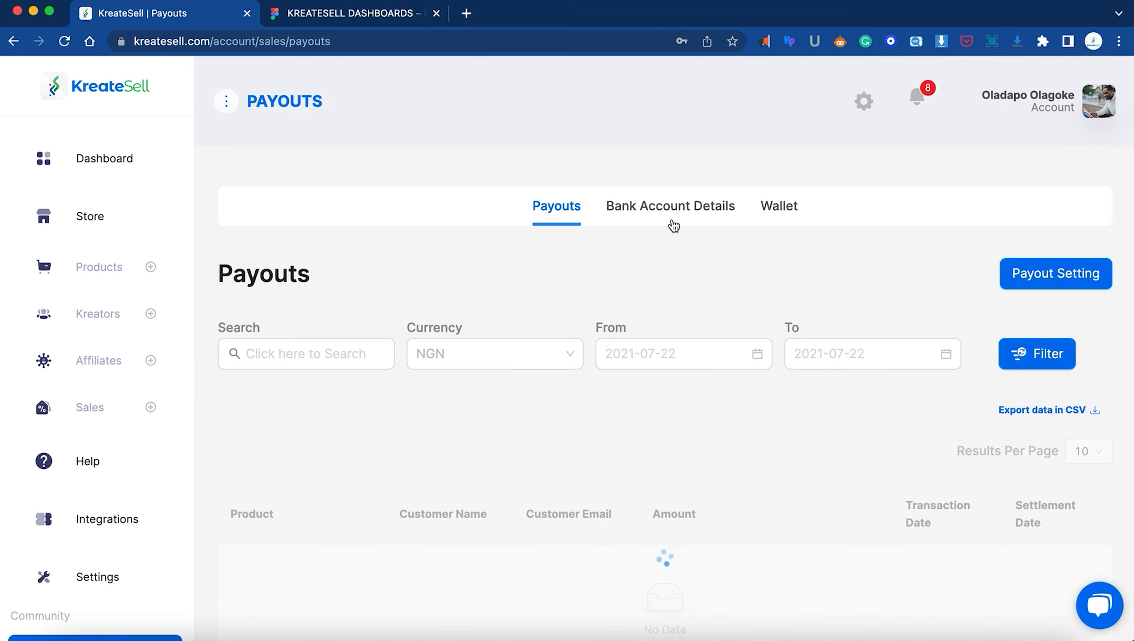
Highlight the NGN currency of the Guaranty Trust Bank payout account, then clear the highlight
scroll(641, 332, "down", 3)
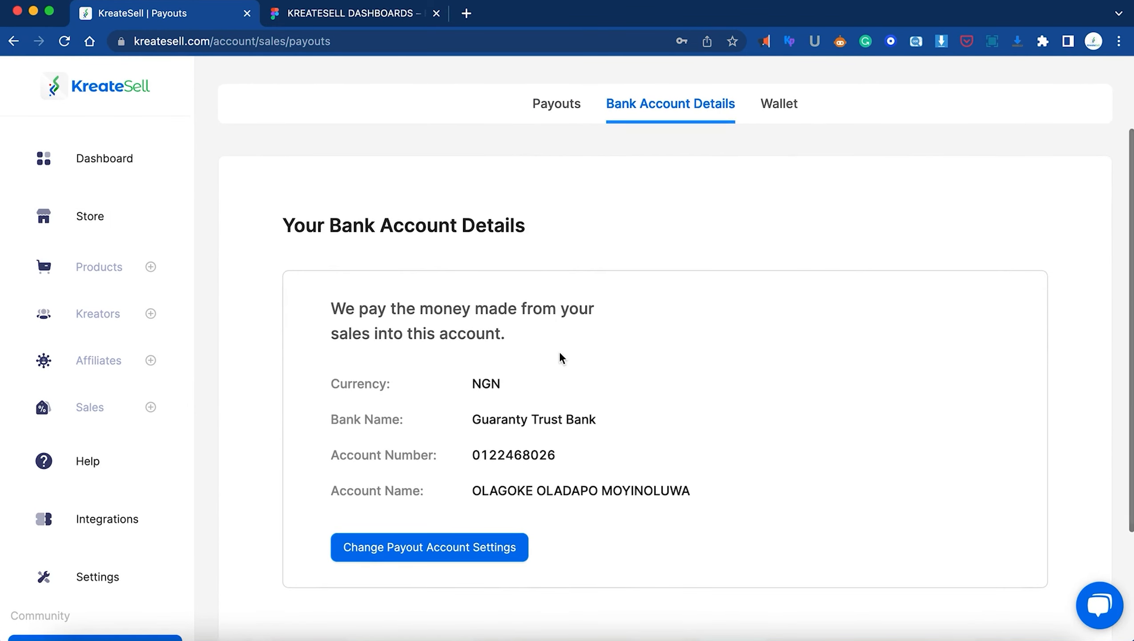
left_click_drag(464, 383, 507, 382)
left_click(526, 383)
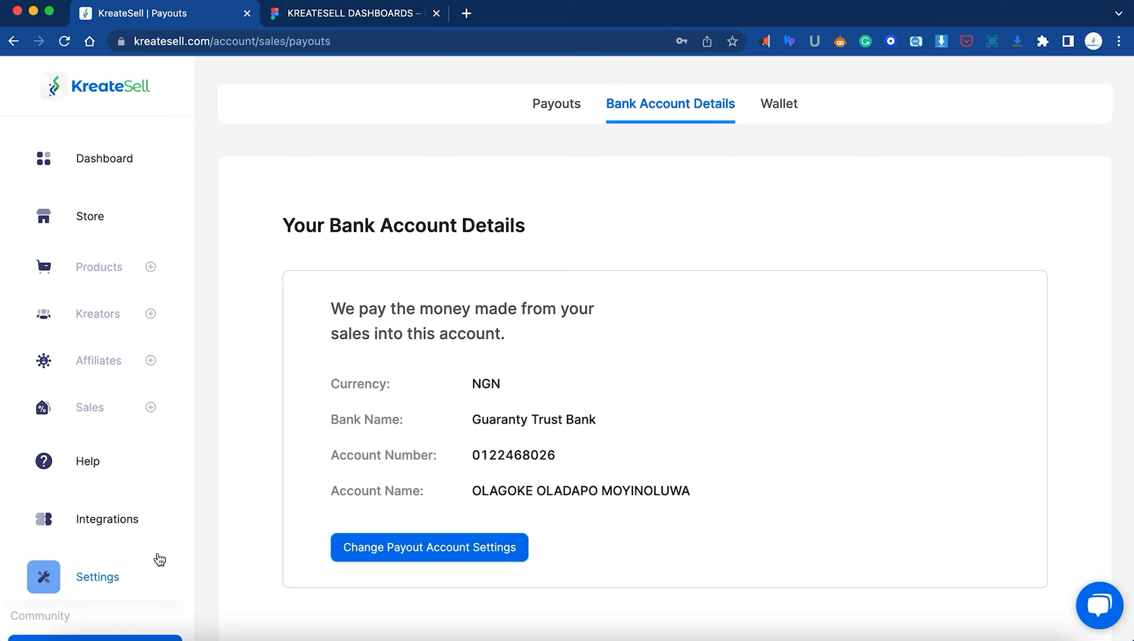
Open Settings and highlight the Store Currency Settings heading
left_click(119, 573)
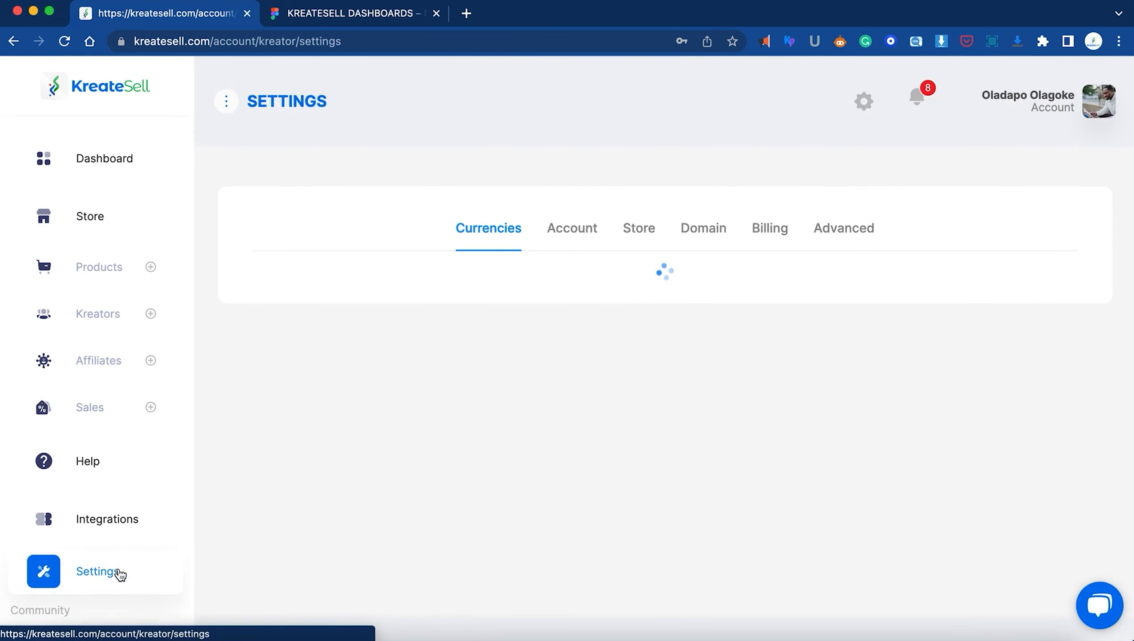
scroll(686, 541, "down", 3)
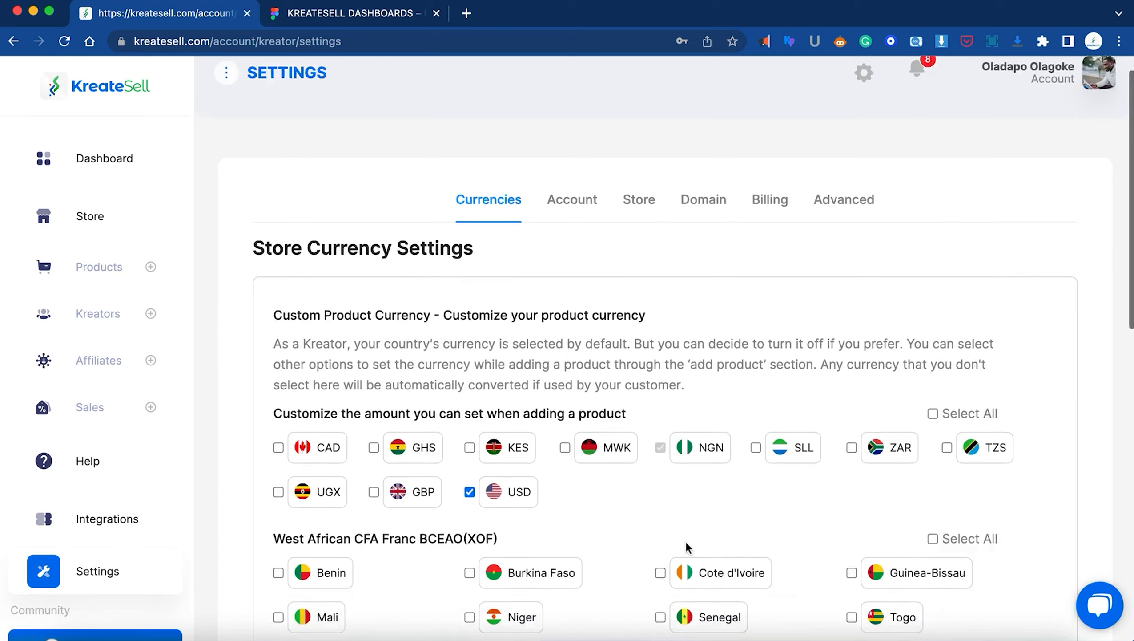
scroll(634, 498, "down", 2)
scroll(634, 498, "down", 1)
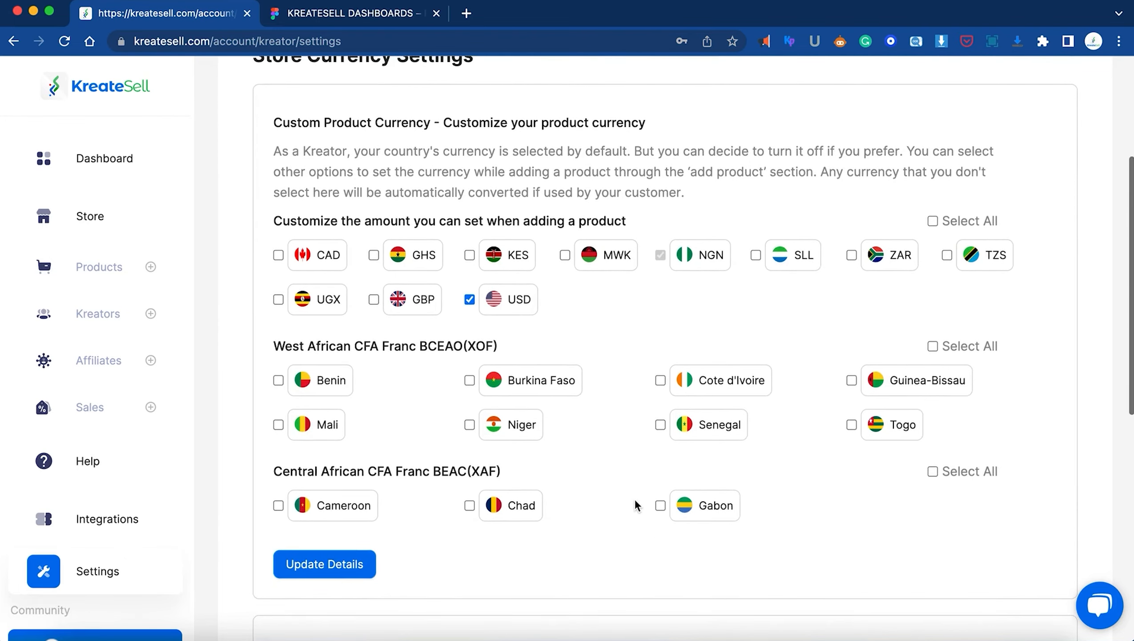
scroll(635, 499, "up", 1)
scroll(634, 498, "down", 1)
left_click_drag(252, 92, 503, 106)
left_click(641, 436)
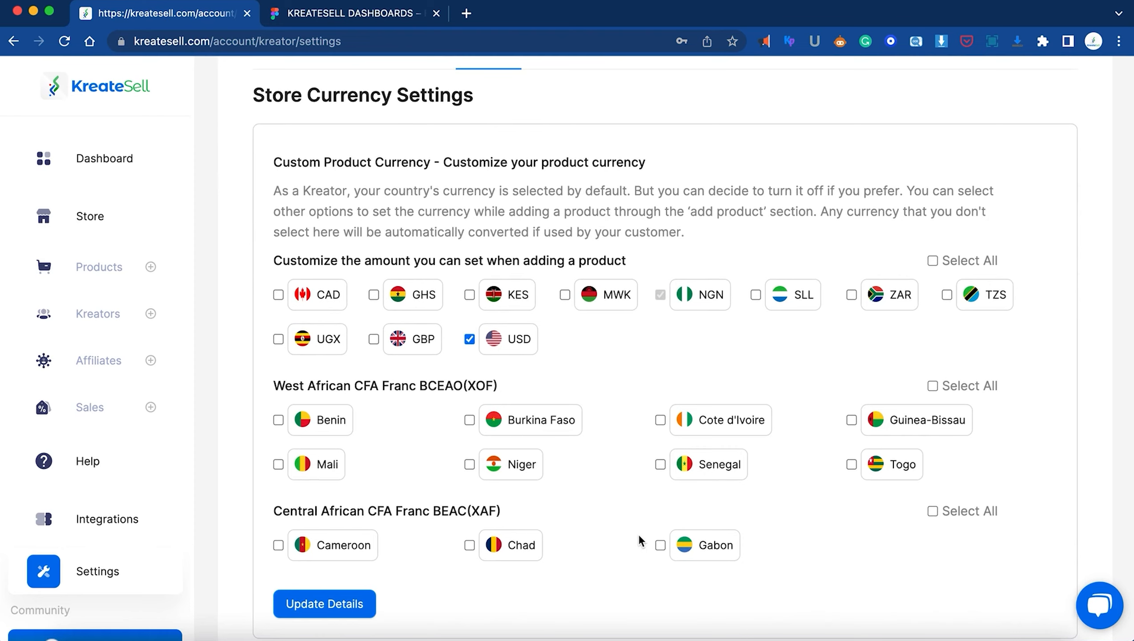
Highlight the Custom Product Currency heading on the Currencies settings
scroll(638, 534, "down", 10)
left_click_drag(450, 153, 280, 148)
scroll(568, 144, "up", 1)
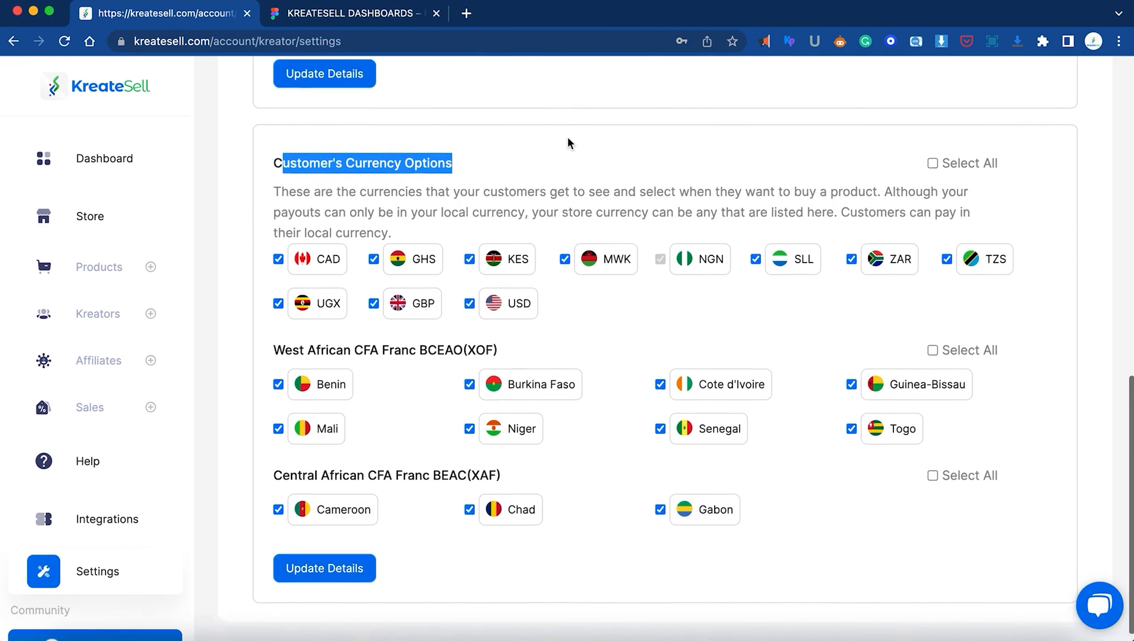
scroll(568, 144, "up", 10)
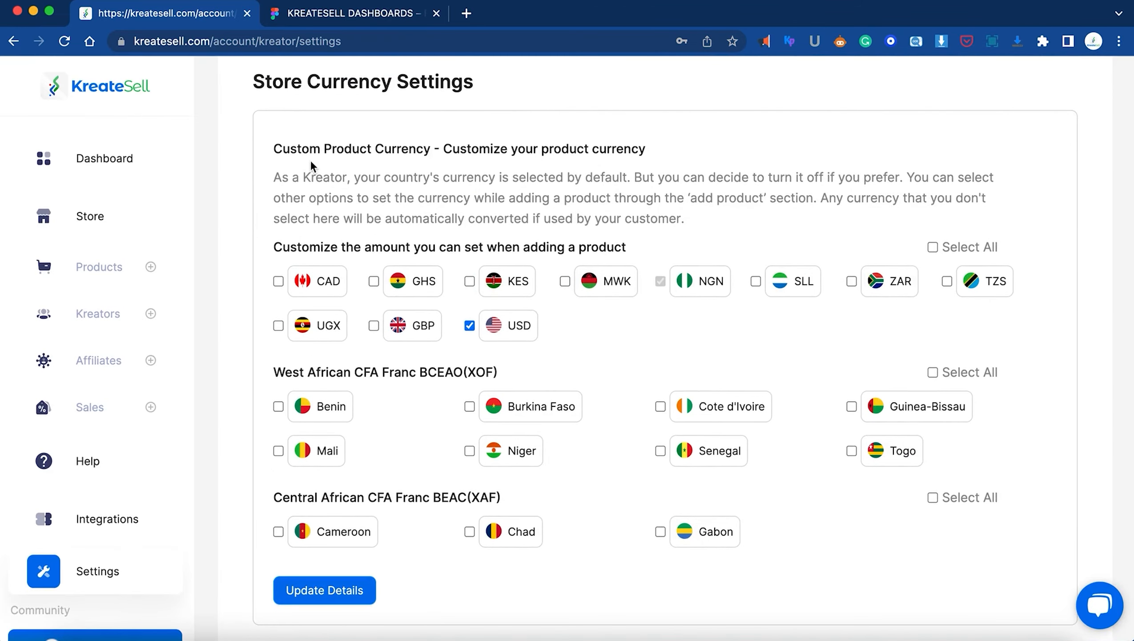
left_click_drag(274, 148, 433, 150)
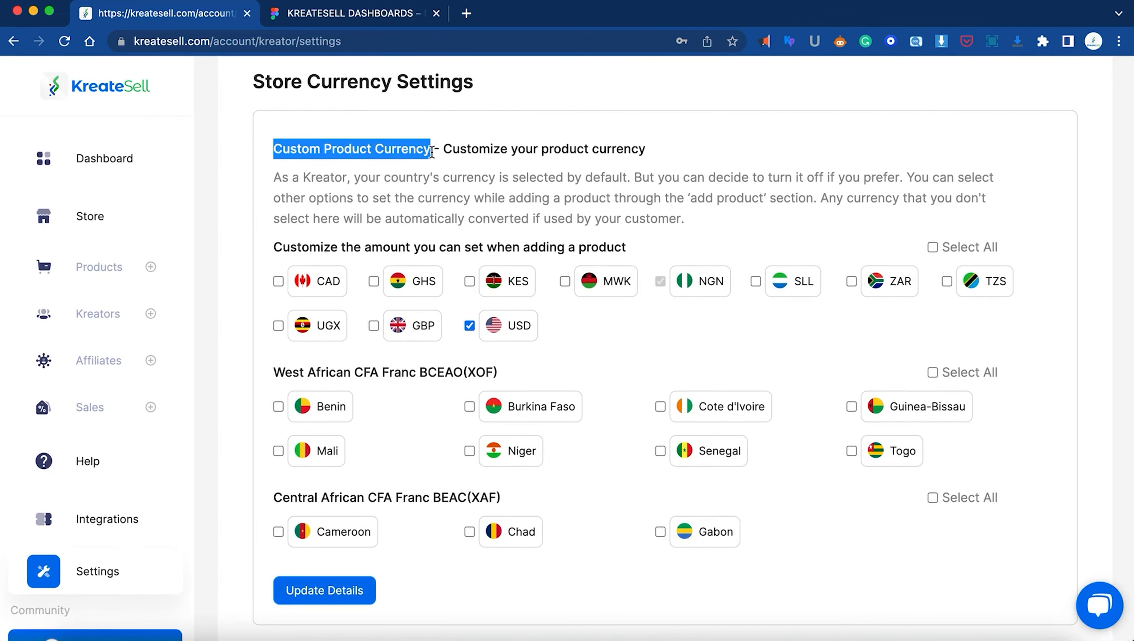
left_click(718, 149)
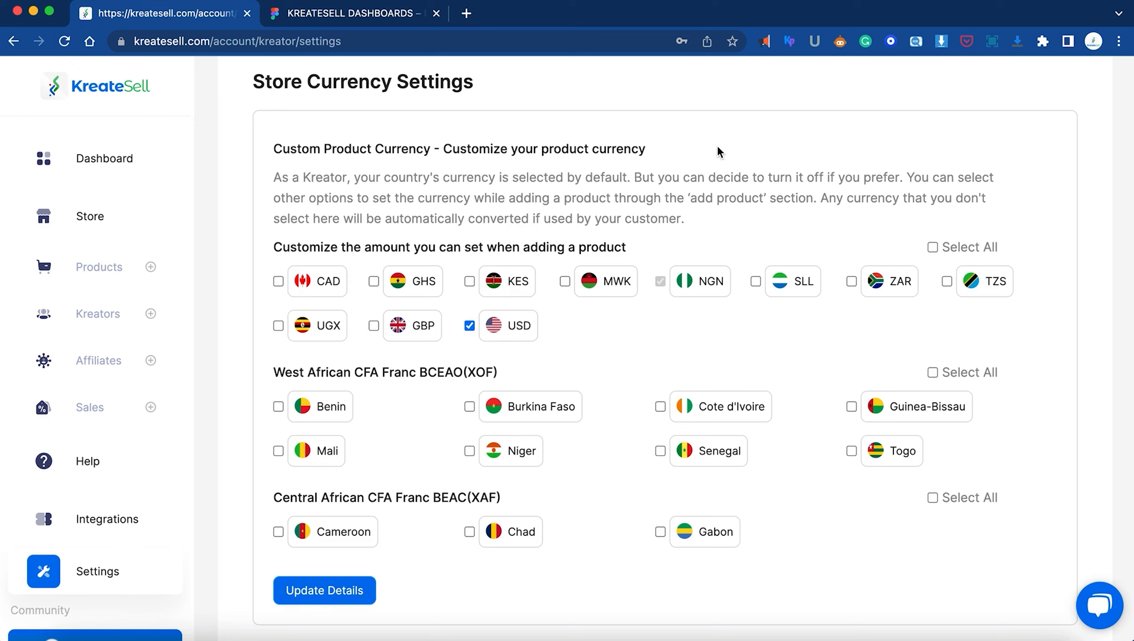
Untick USD under Custom Product Currency and save with Update Details
left_click(469, 325)
left_click(331, 589)
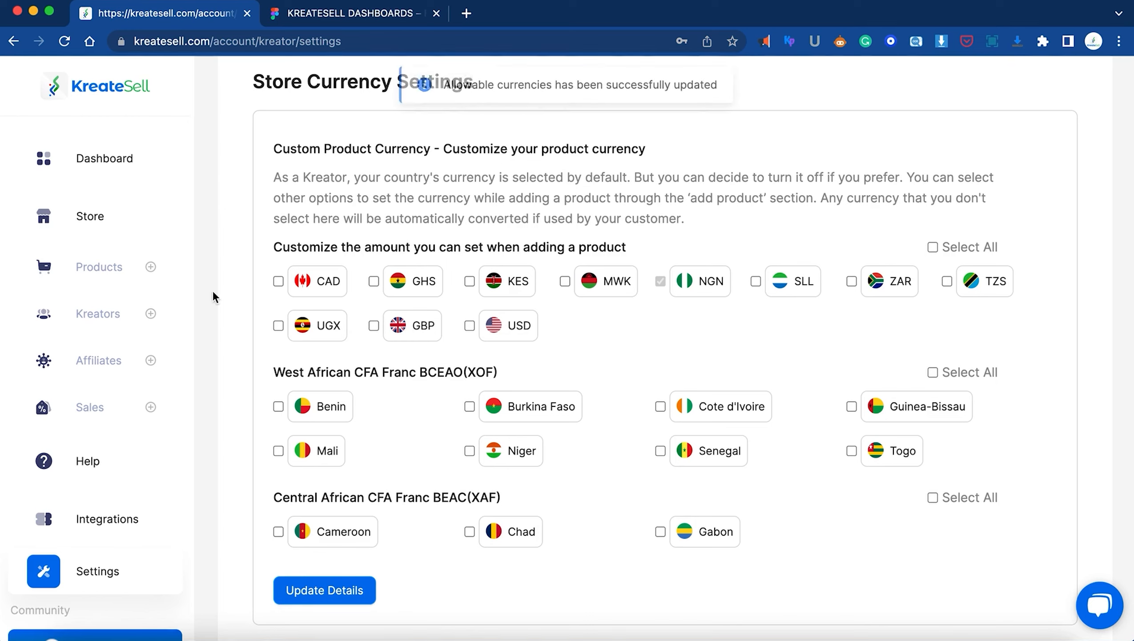
left_click(145, 266)
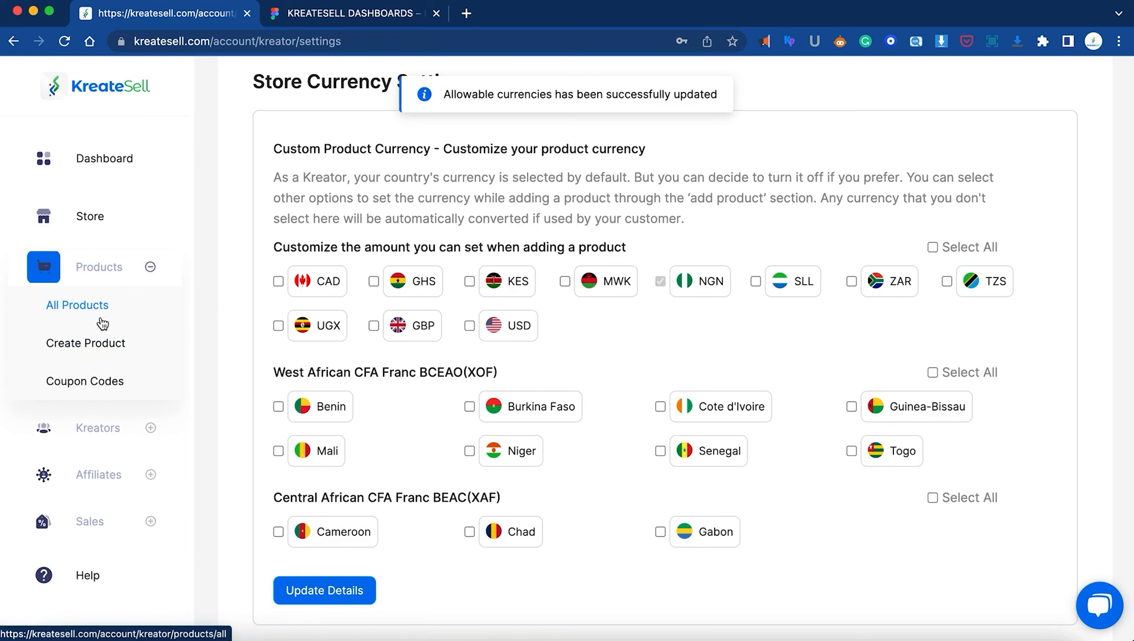
Create a product named 'New Product' with the description 'description'
left_click(96, 343)
scroll(698, 291, "down", 10)
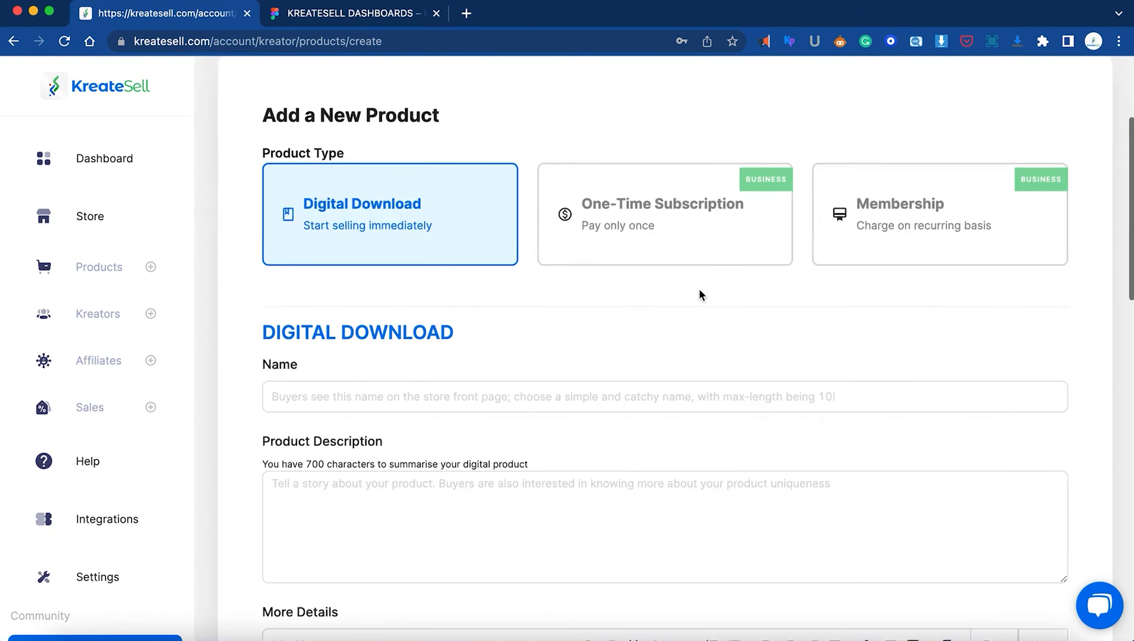
left_click(429, 186)
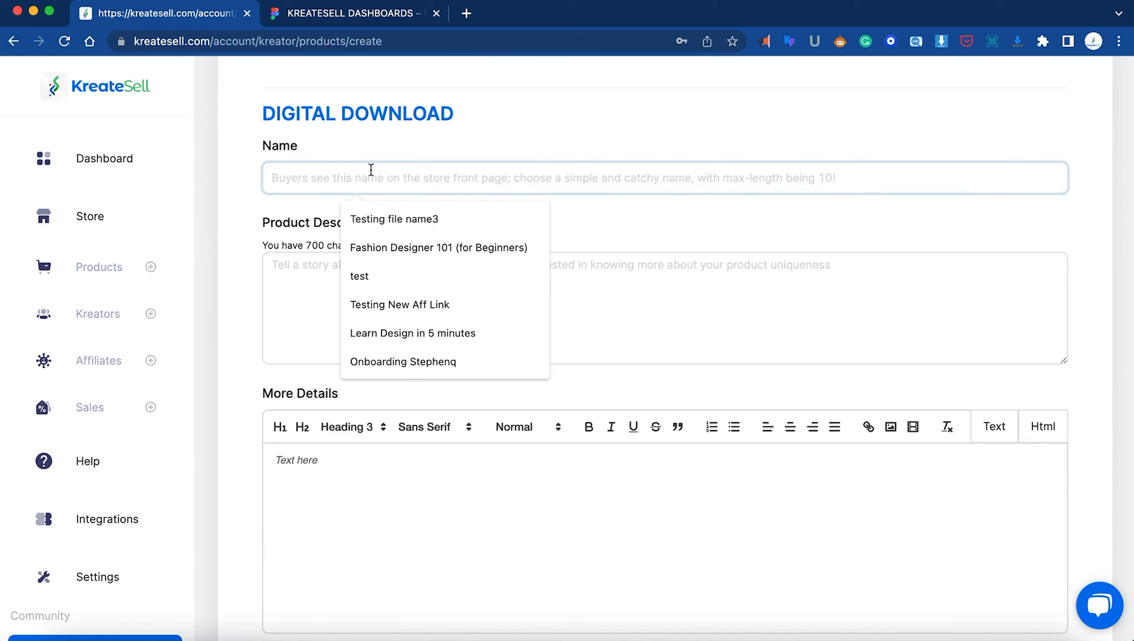
type("New ")
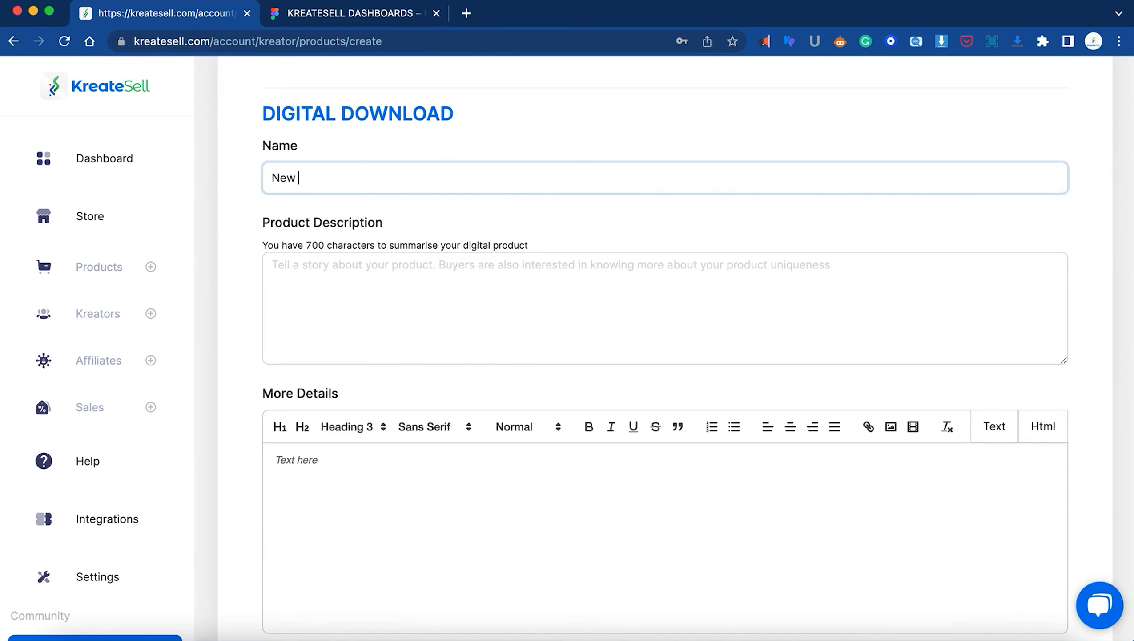
type("Product")
key("Tab")
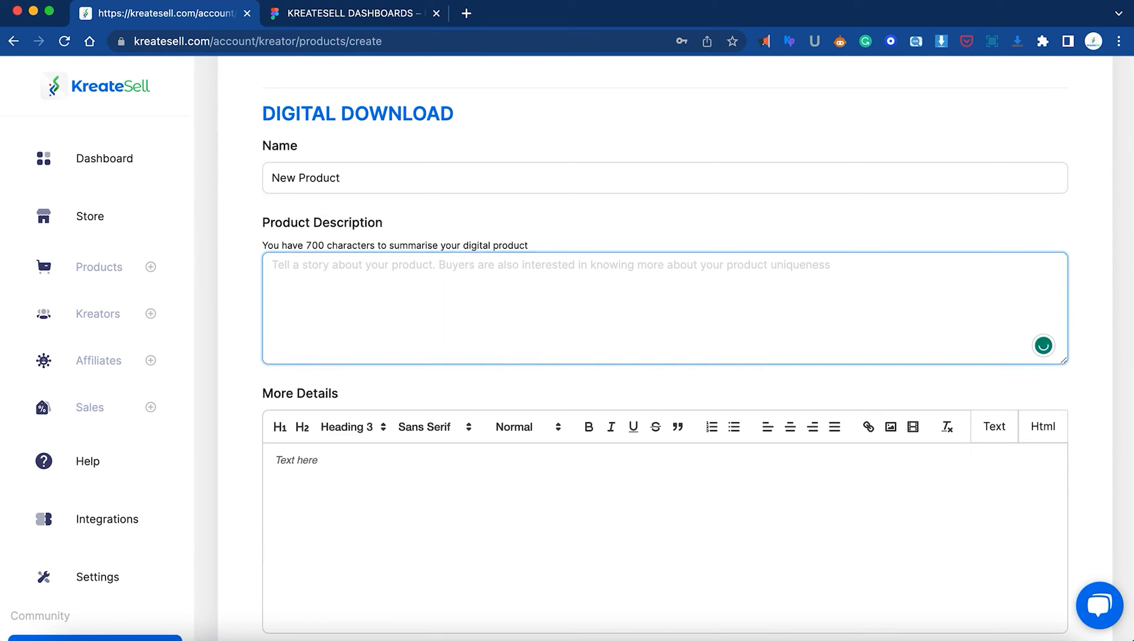
type("de")
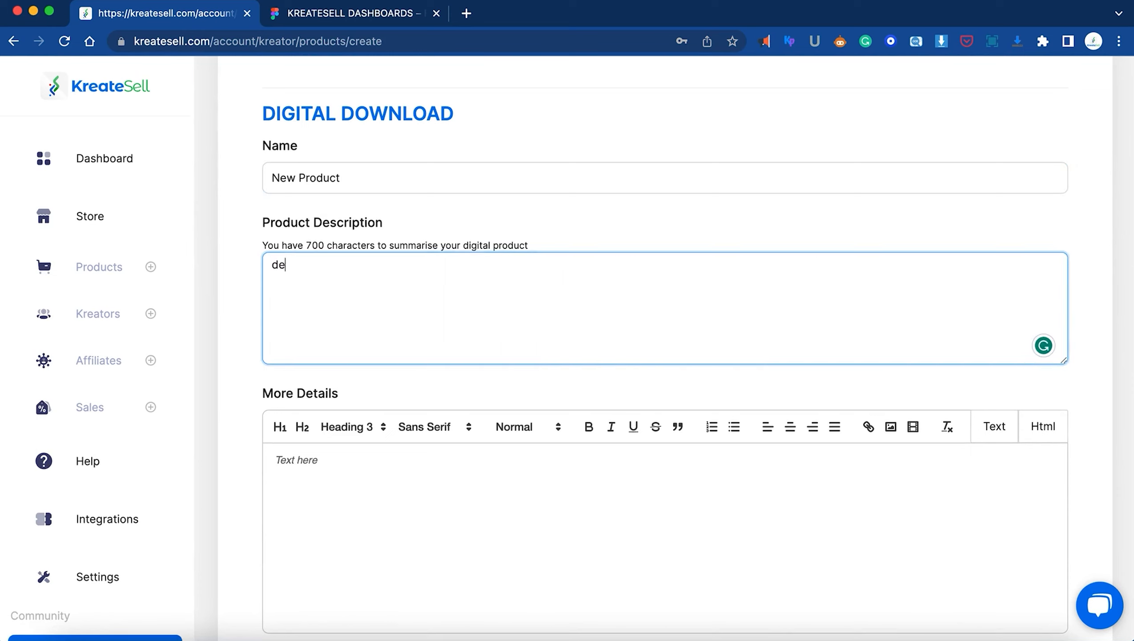
type("scription")
Upload a product image from Pictures, set the listing to Activated, and save and continue
scroll(494, 259, "down", 3)
scroll(495, 259, "down", 12)
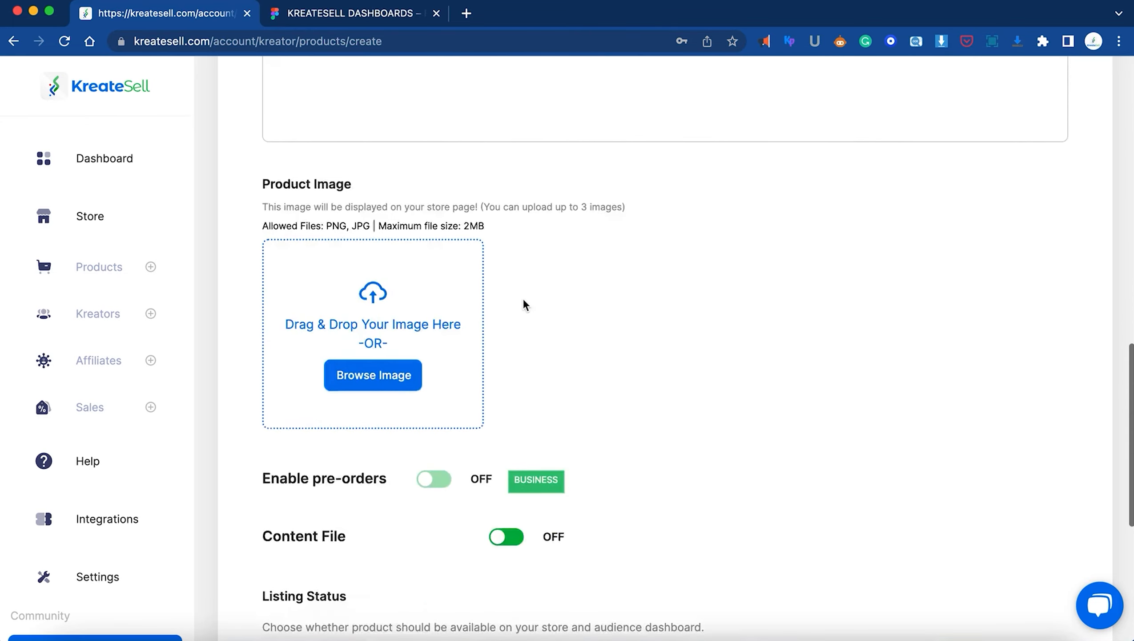
left_click(448, 205)
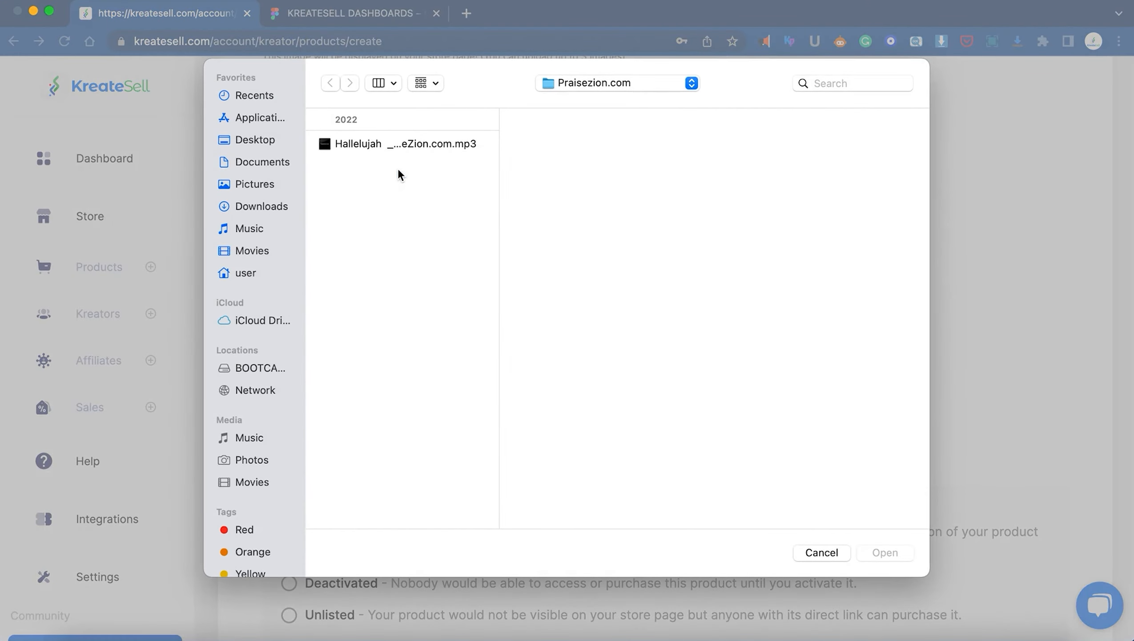
left_click(259, 182)
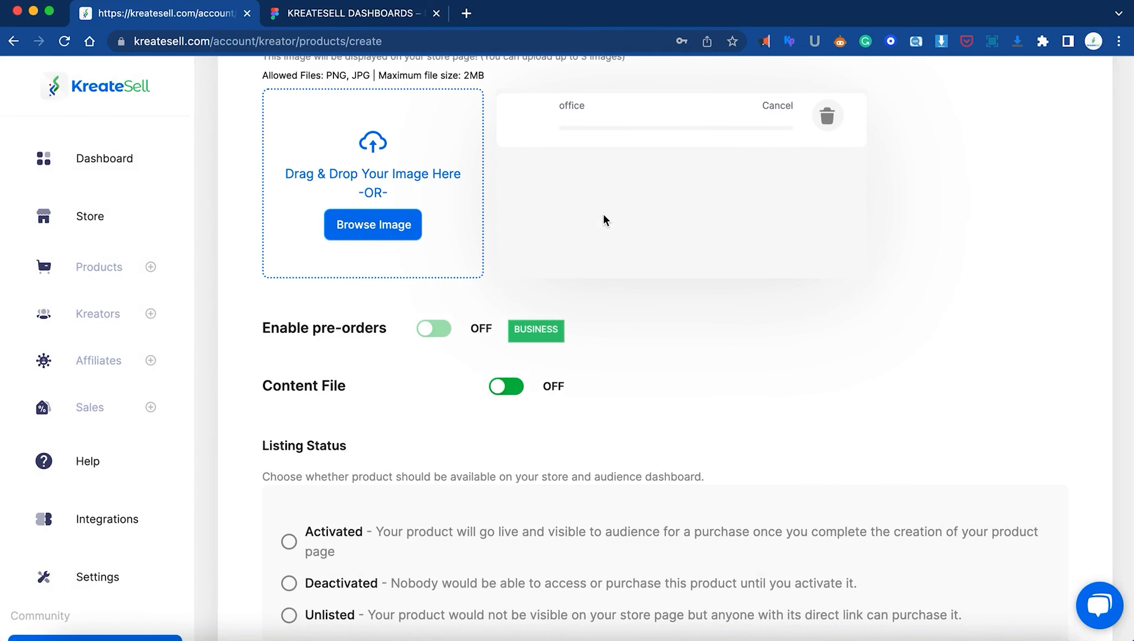
scroll(735, 364, "down", 5)
left_click(317, 332)
scroll(602, 331, "up", 2)
scroll(602, 331, "down", 2)
left_click(639, 538)
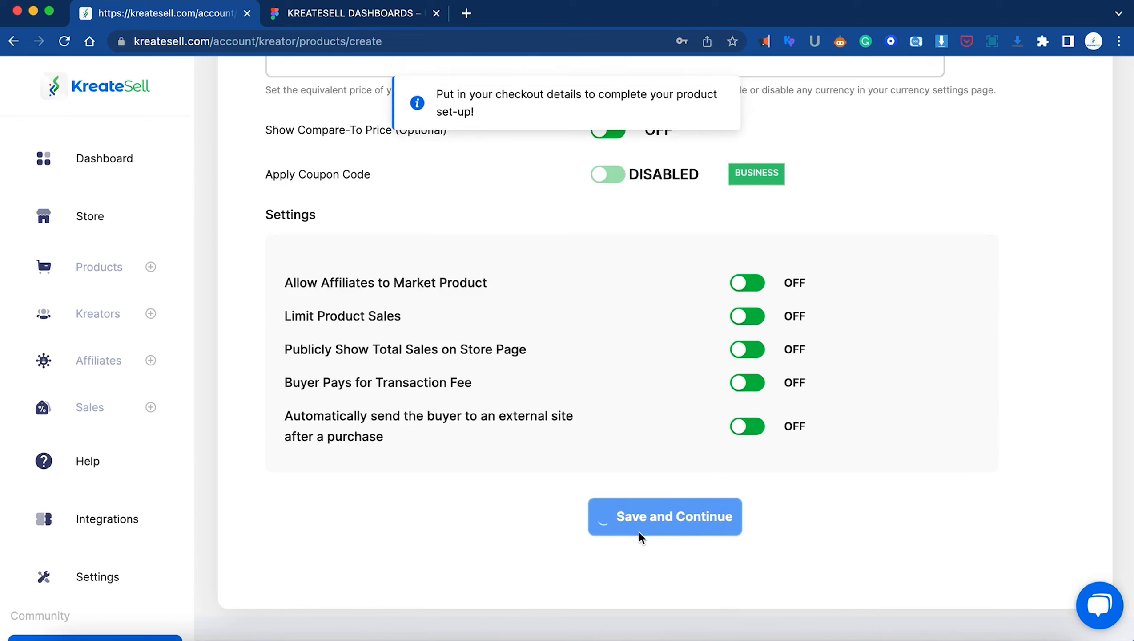
scroll(639, 531, "down", 4)
Open the Selling Price currency dropdown, which lists only NGN
left_click(314, 324)
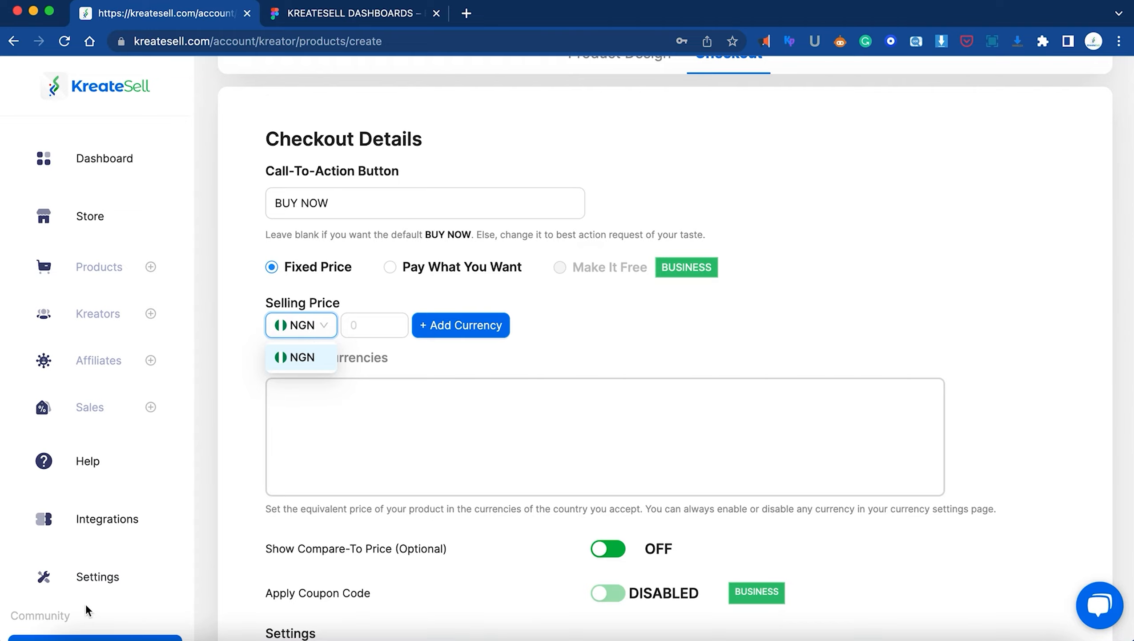
In Settings, tick USD under Custom Product Currency and save with Update Details
left_click(107, 580)
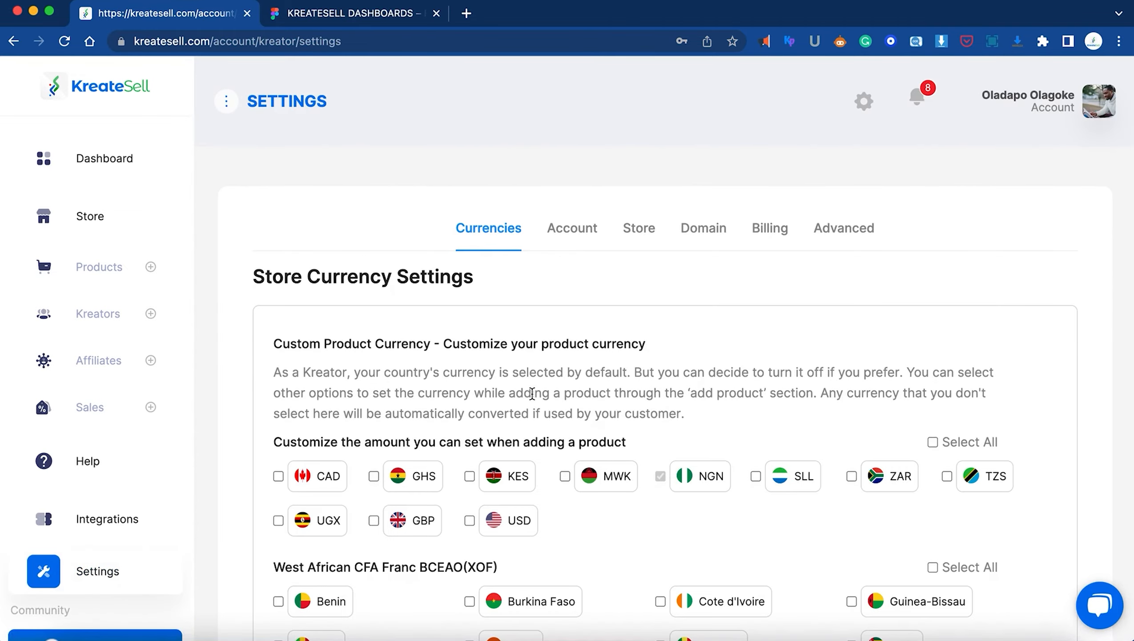
scroll(653, 342, "down", 10)
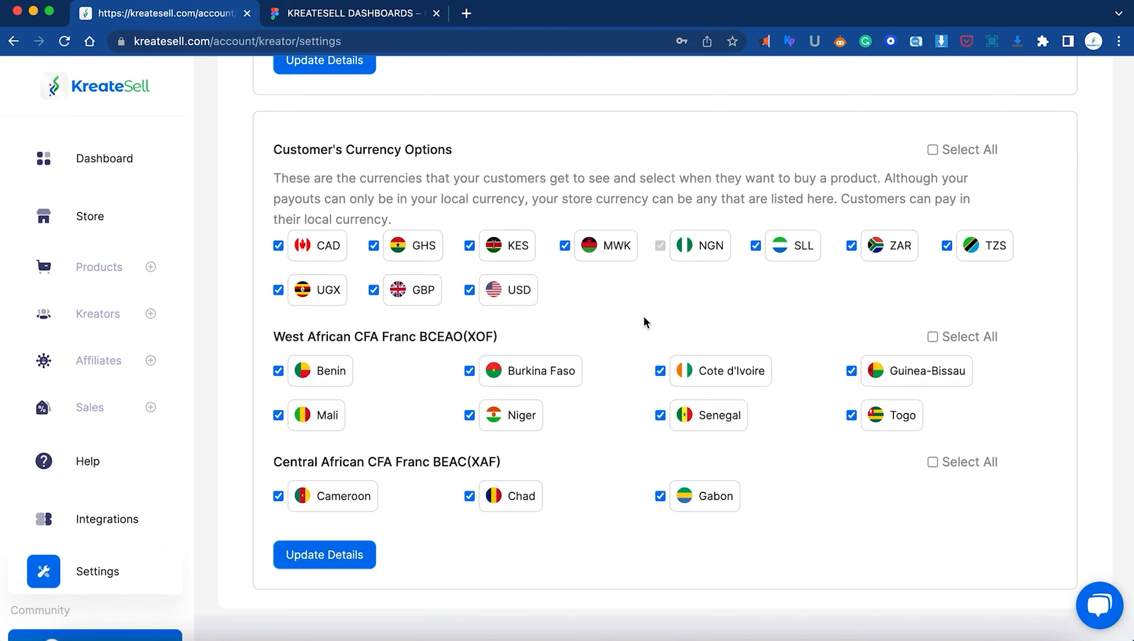
scroll(643, 316, "up", 10)
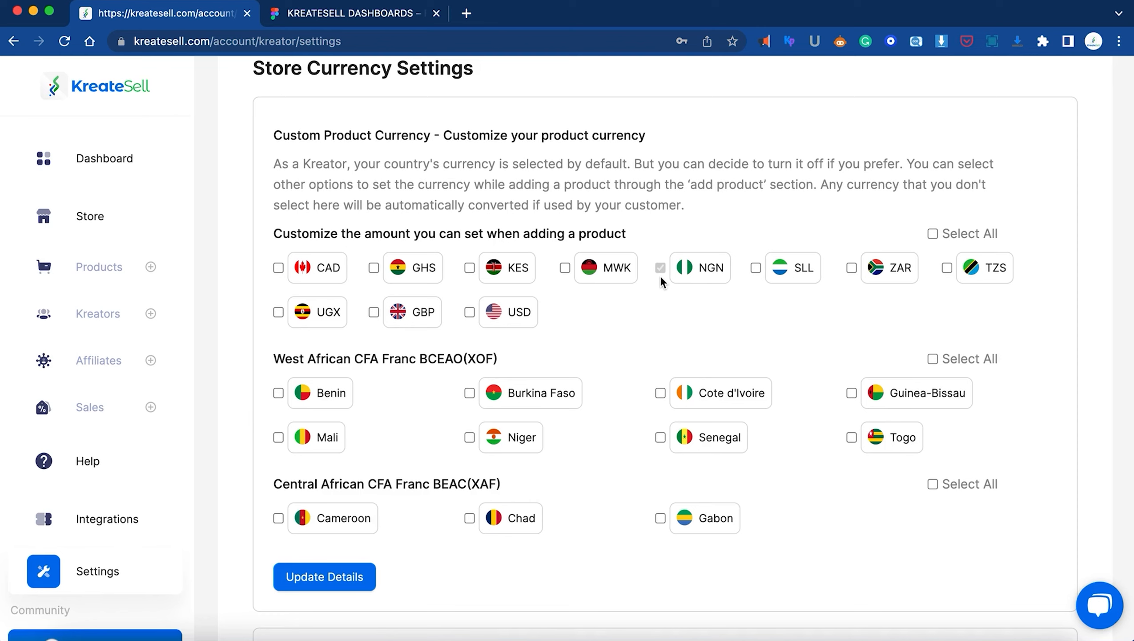
left_click(469, 312)
left_click(305, 575)
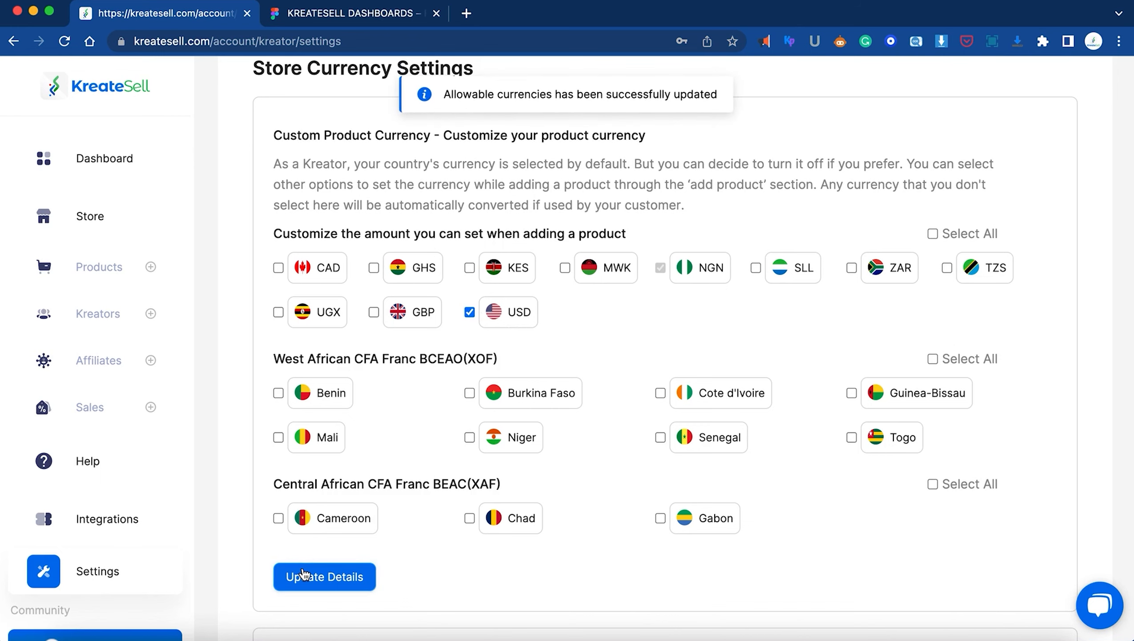
Edit New Product from All Products and go to its Checkout Details
left_click(150, 267)
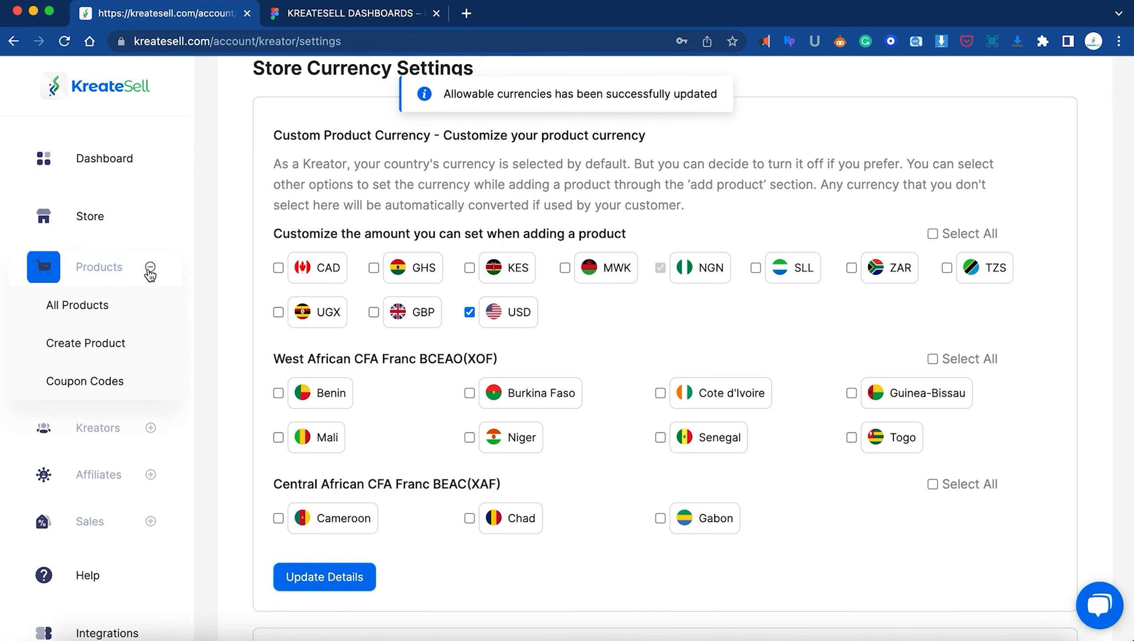
left_click(84, 306)
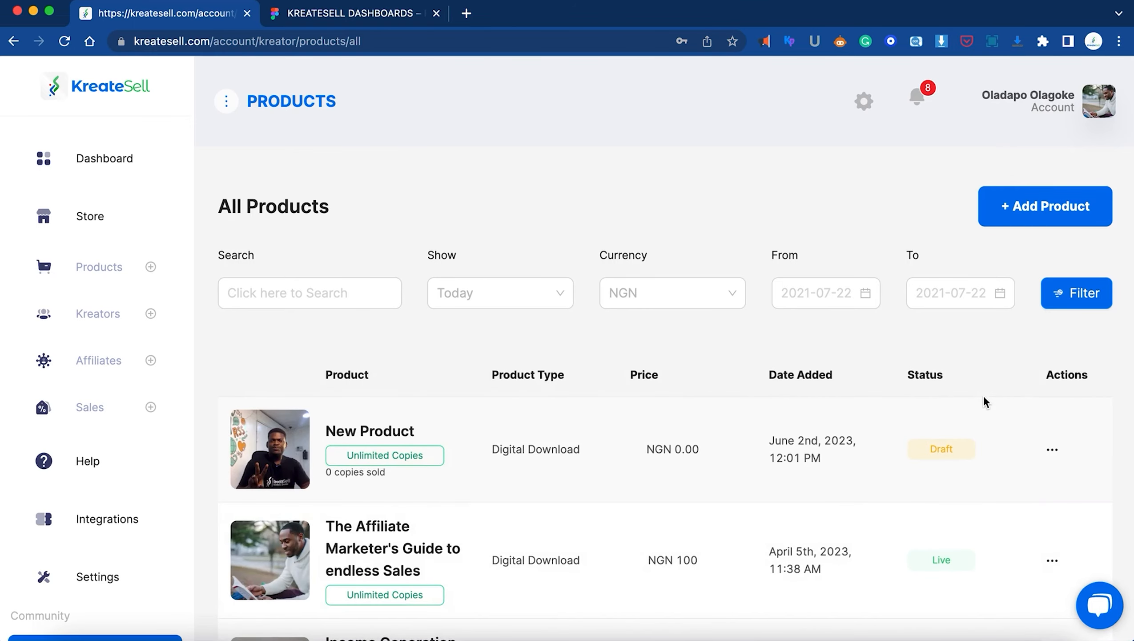
left_click(1044, 448)
left_click(1031, 479)
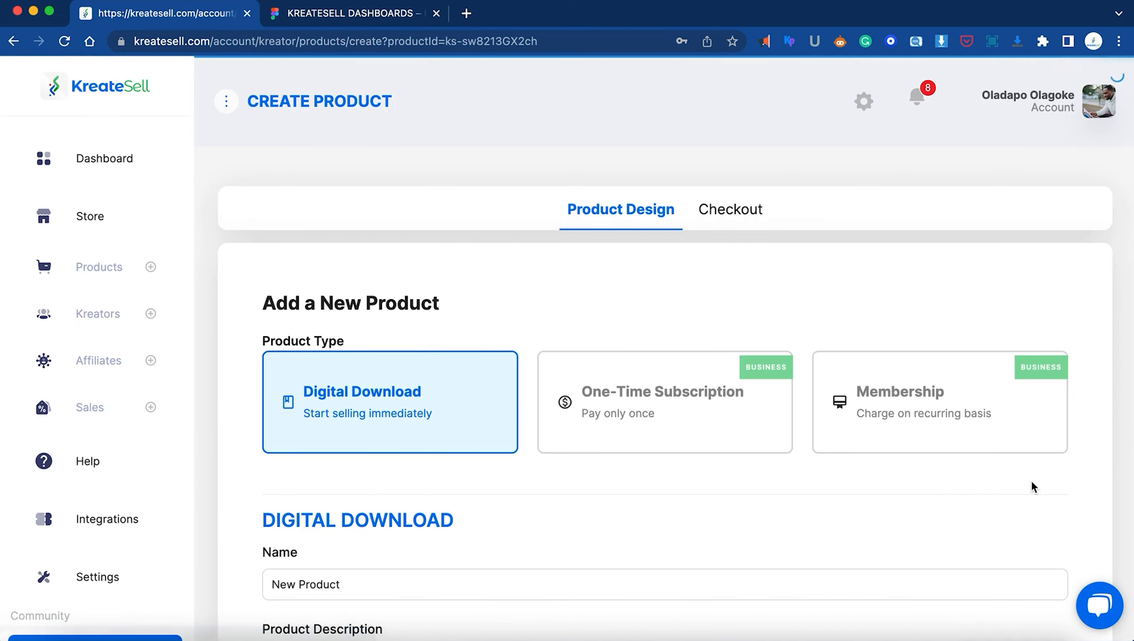
left_click(729, 210)
Add a 5000 NGN selling price to the product
scroll(641, 315, "down", 4)
scroll(640, 316, "down", 2)
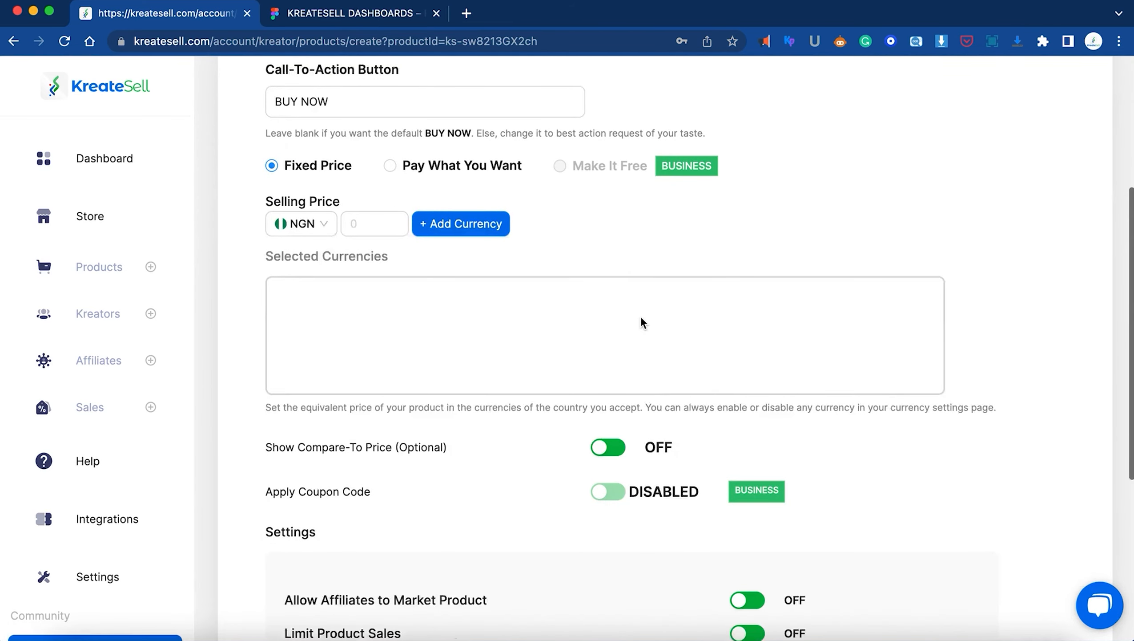
left_click(325, 175)
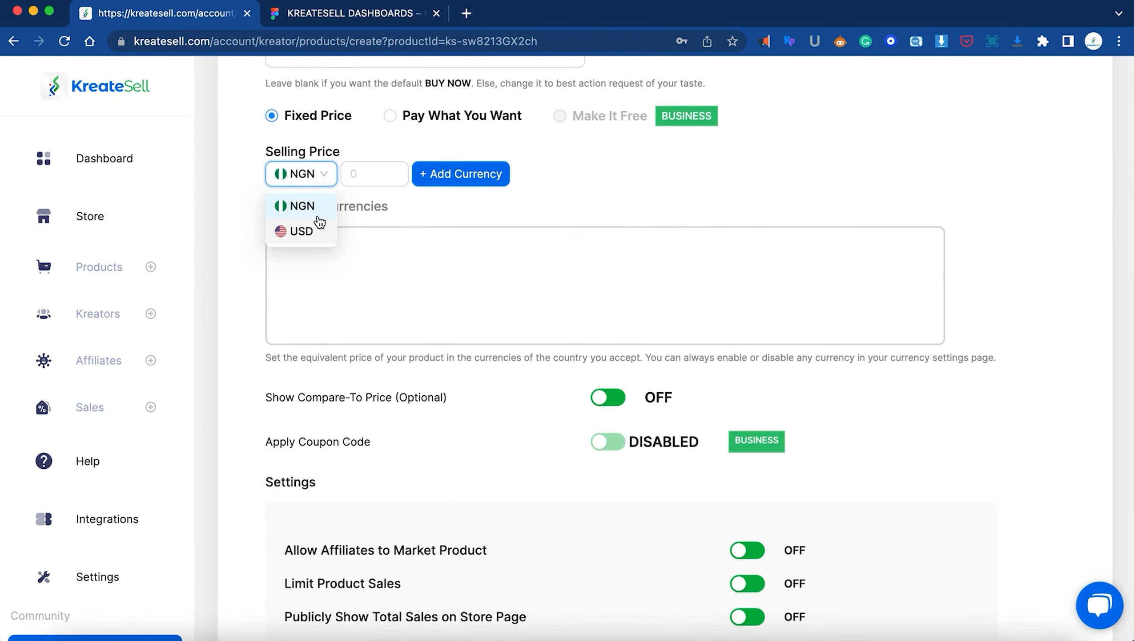
left_click(368, 173)
type("5000")
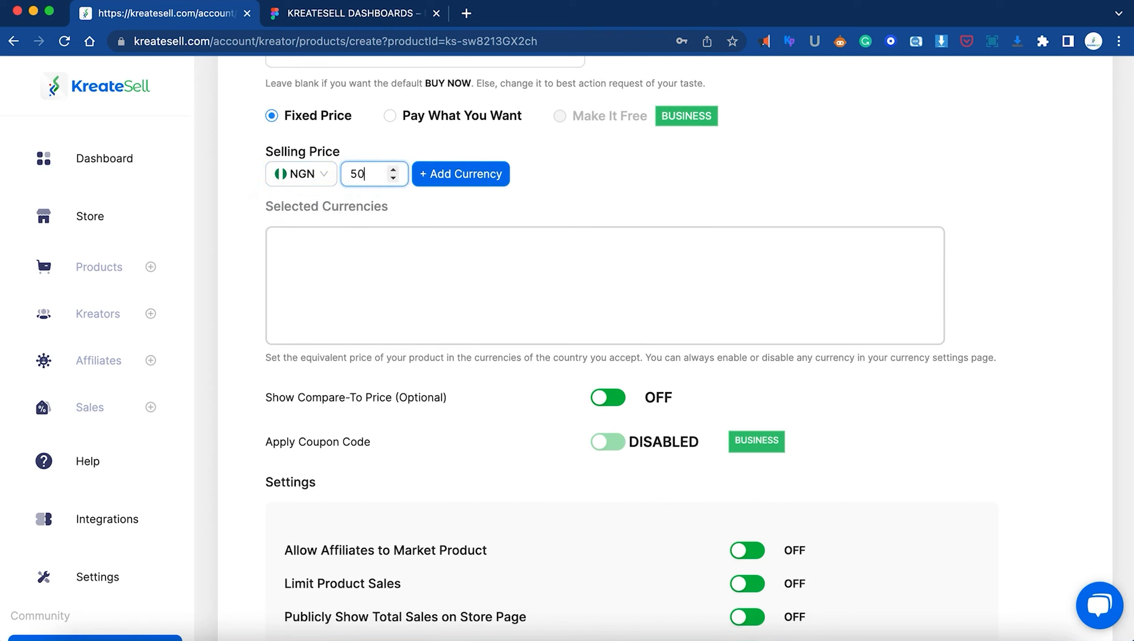
left_click(462, 176)
Switch the price currency selector to USD, review the options, and return to Settings
left_click(314, 177)
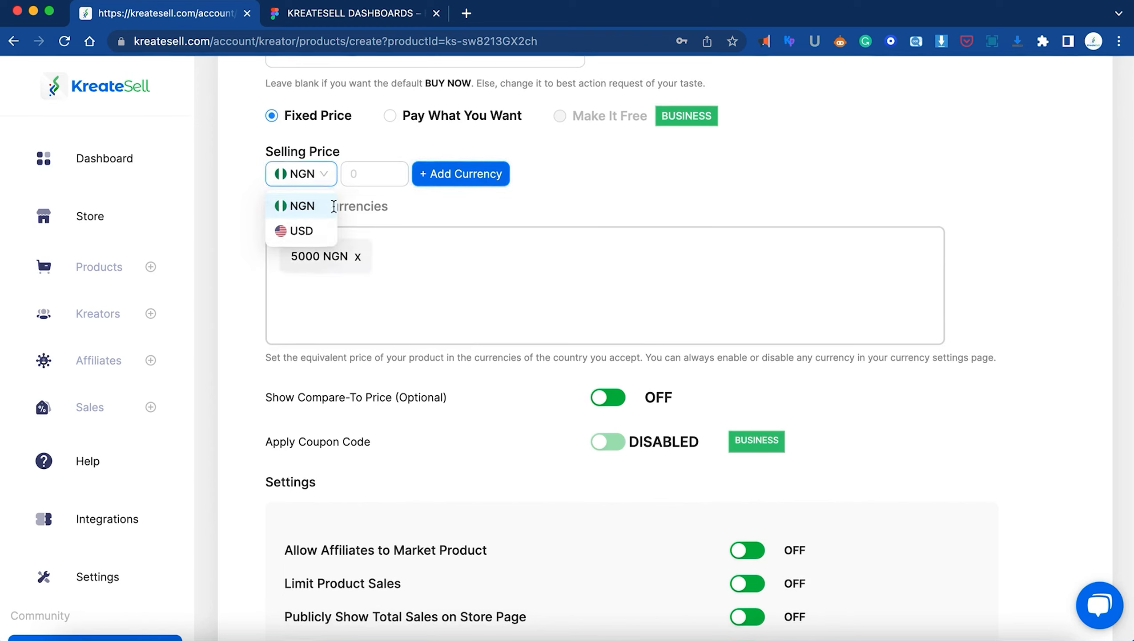
left_click(297, 231)
left_click(322, 179)
scroll(627, 195, "up", 1)
scroll(626, 193, "up", 3)
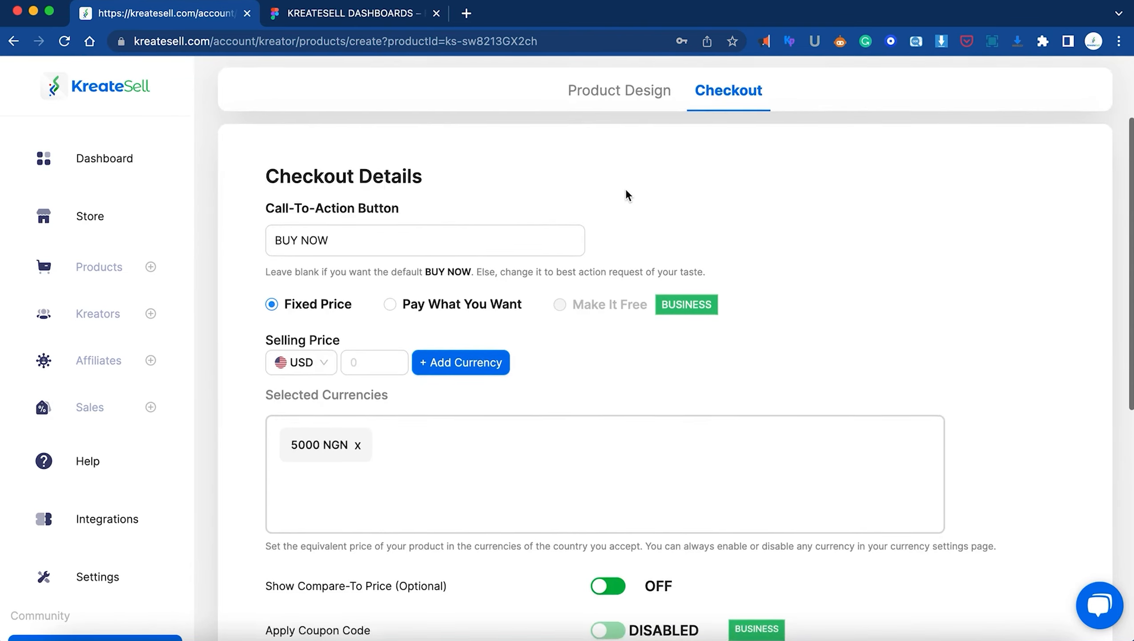
scroll(626, 193, "down", 10)
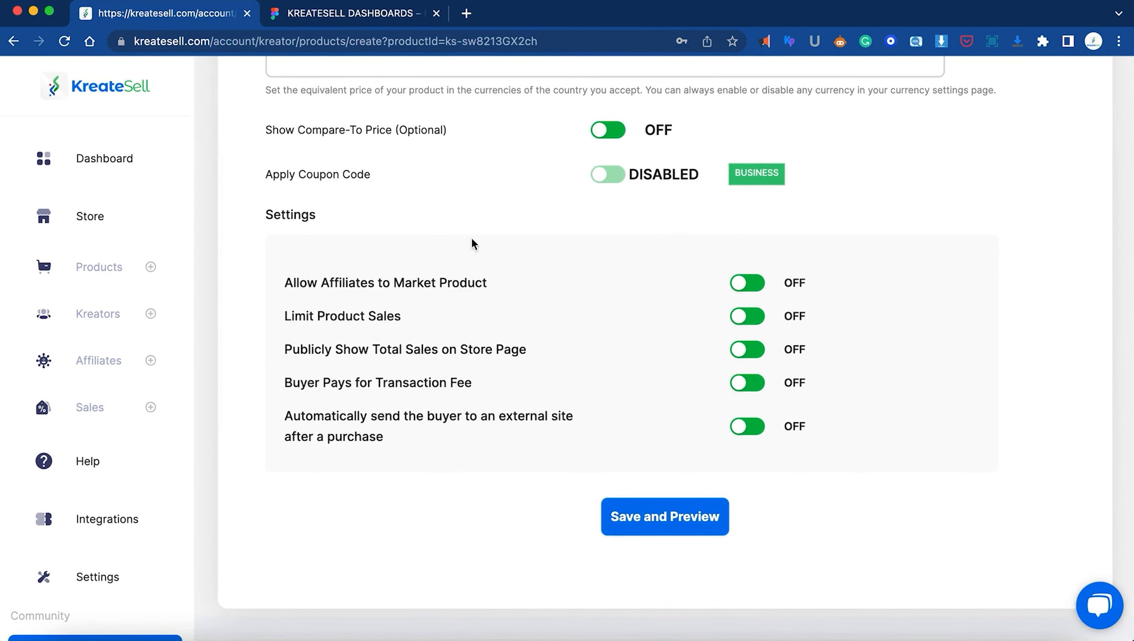
scroll(472, 237, "up", 10)
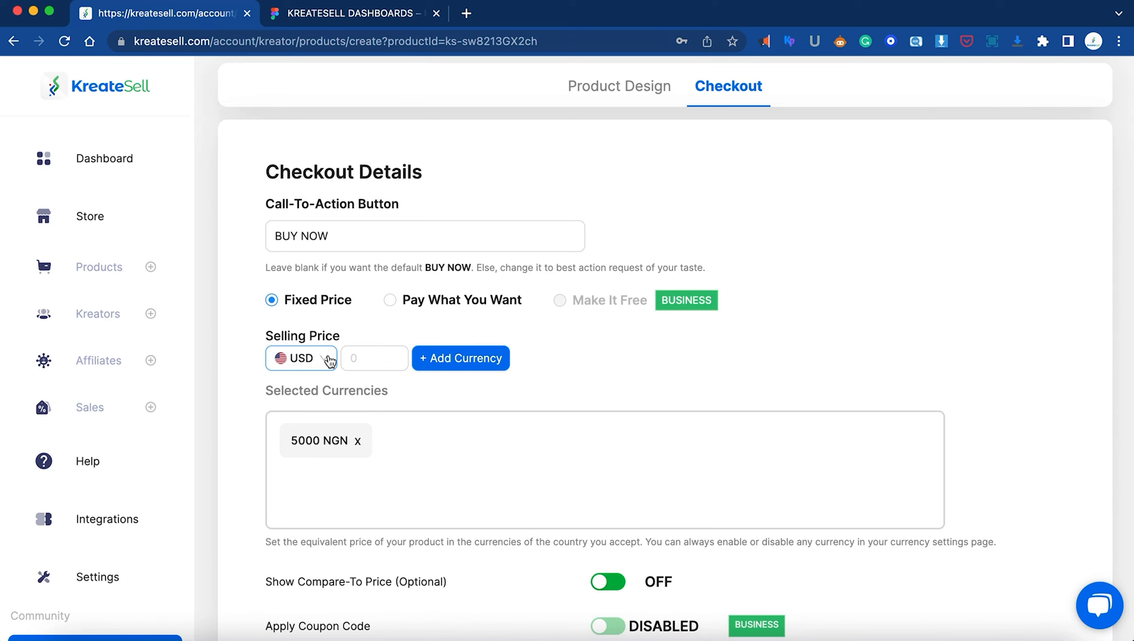
left_click(113, 577)
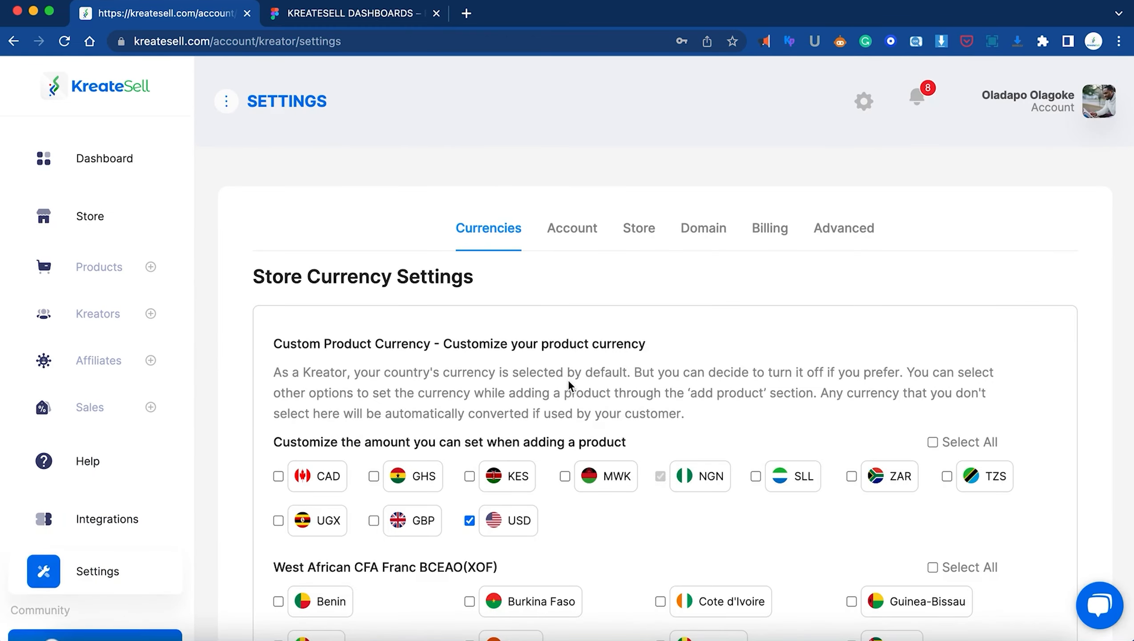
Review the ticked Customer's Currency Options, including USD, then open the Dashboard
scroll(568, 379, "down", 5)
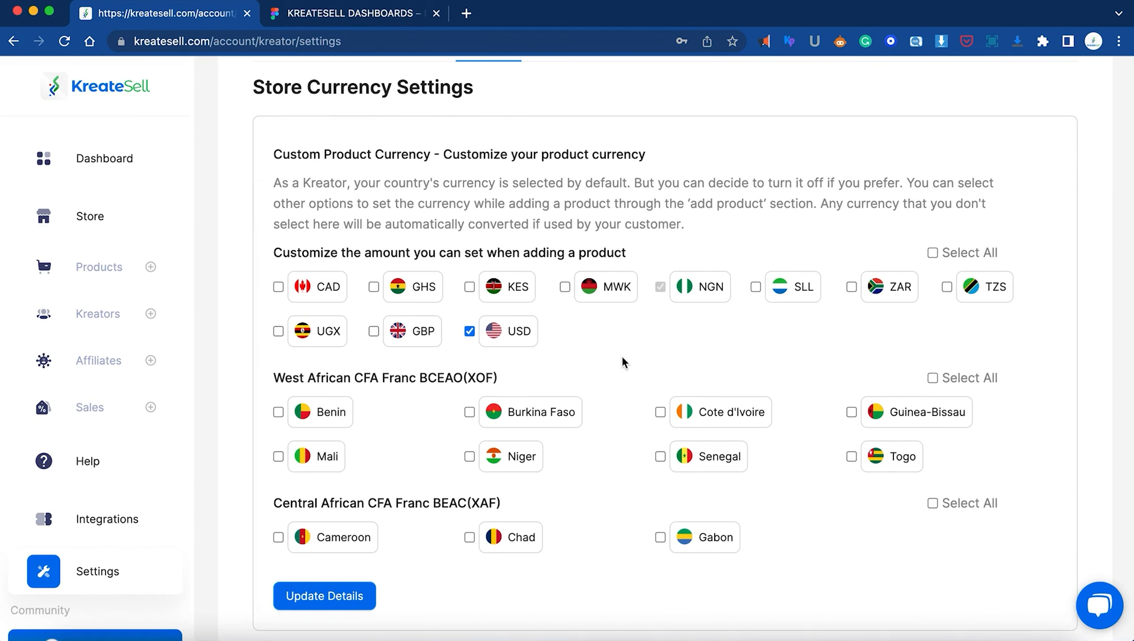
scroll(623, 357, "down", 10)
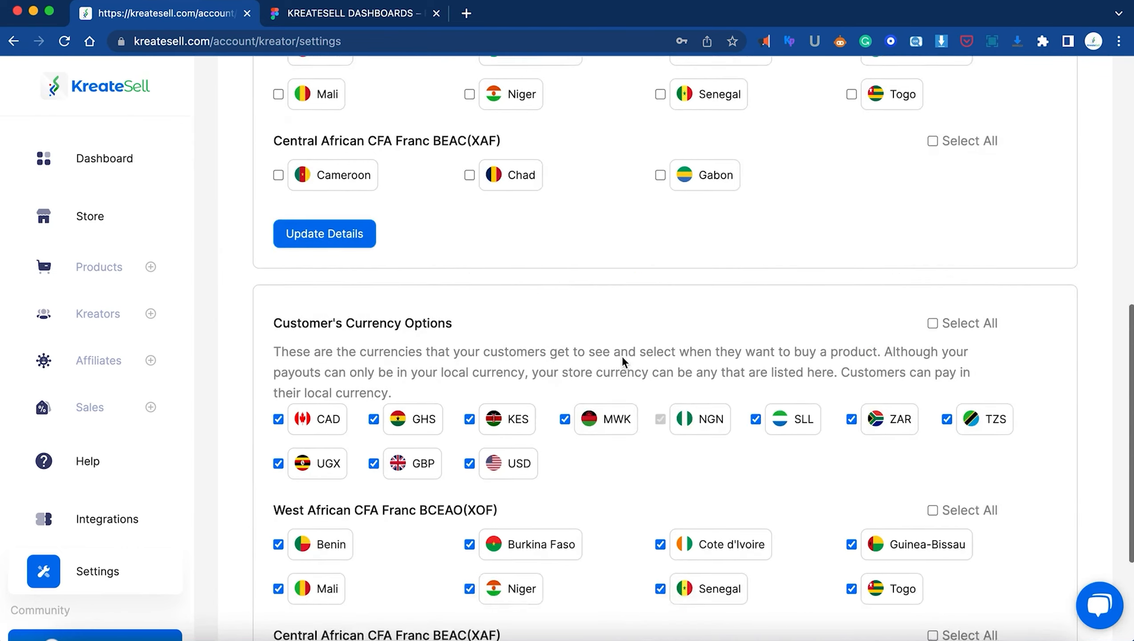
scroll(622, 356, "down", 2)
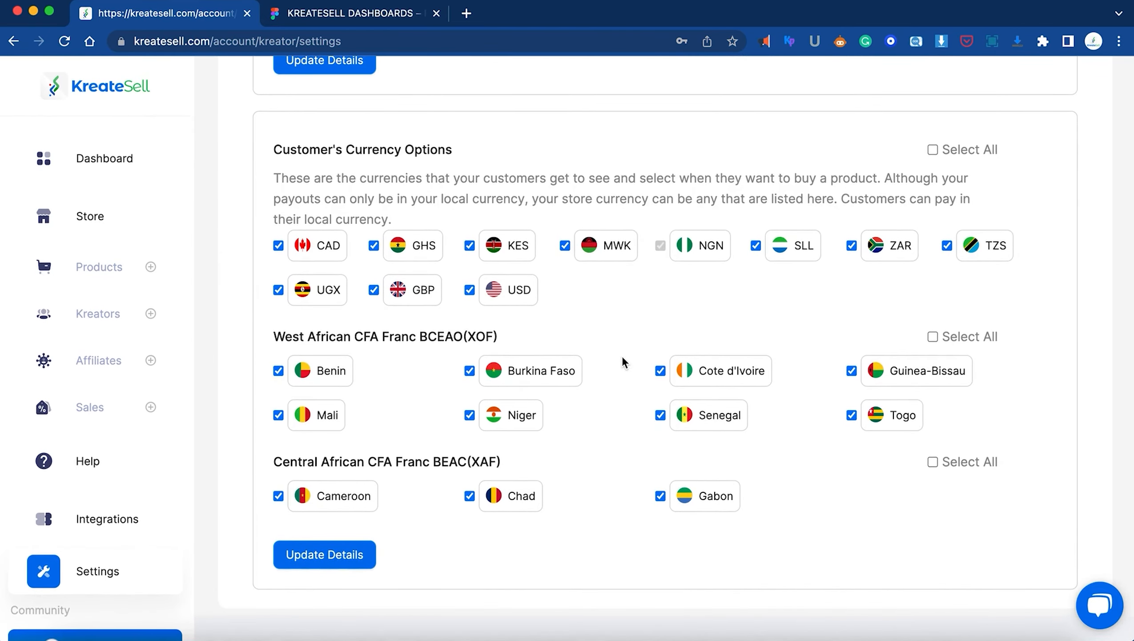
scroll(622, 356, "up", 12)
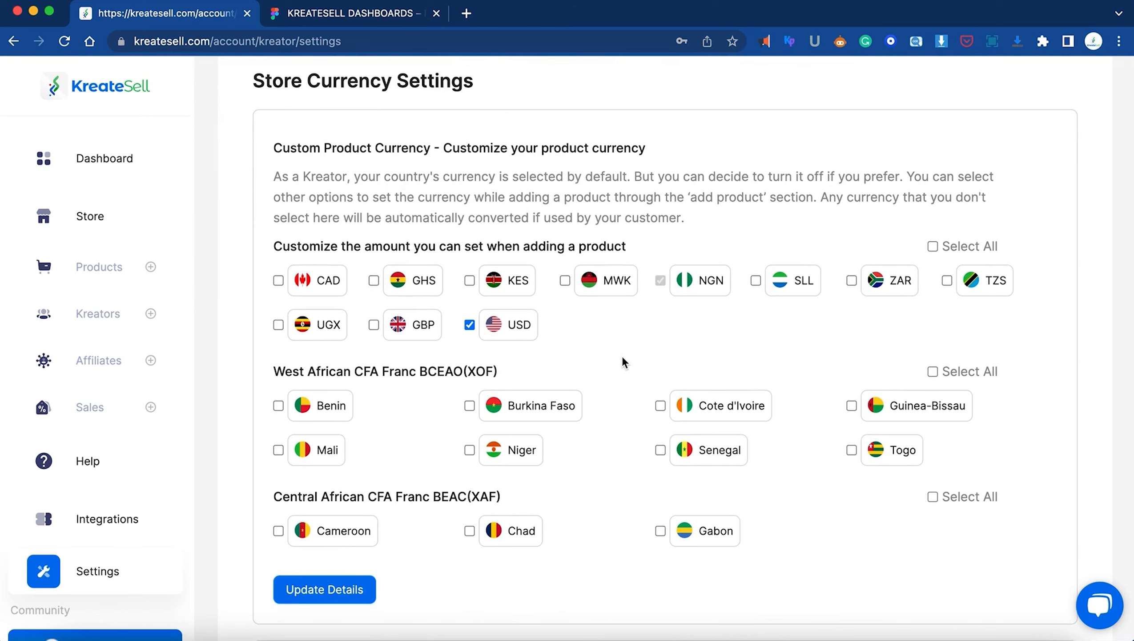
scroll(622, 356, "down", 12)
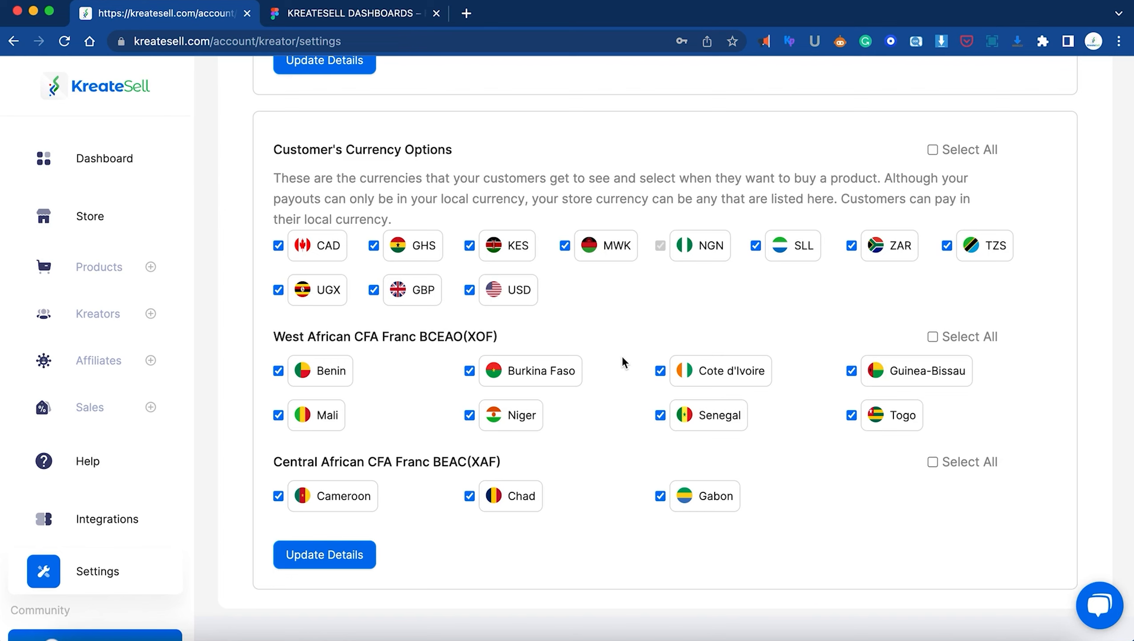
left_click(138, 158)
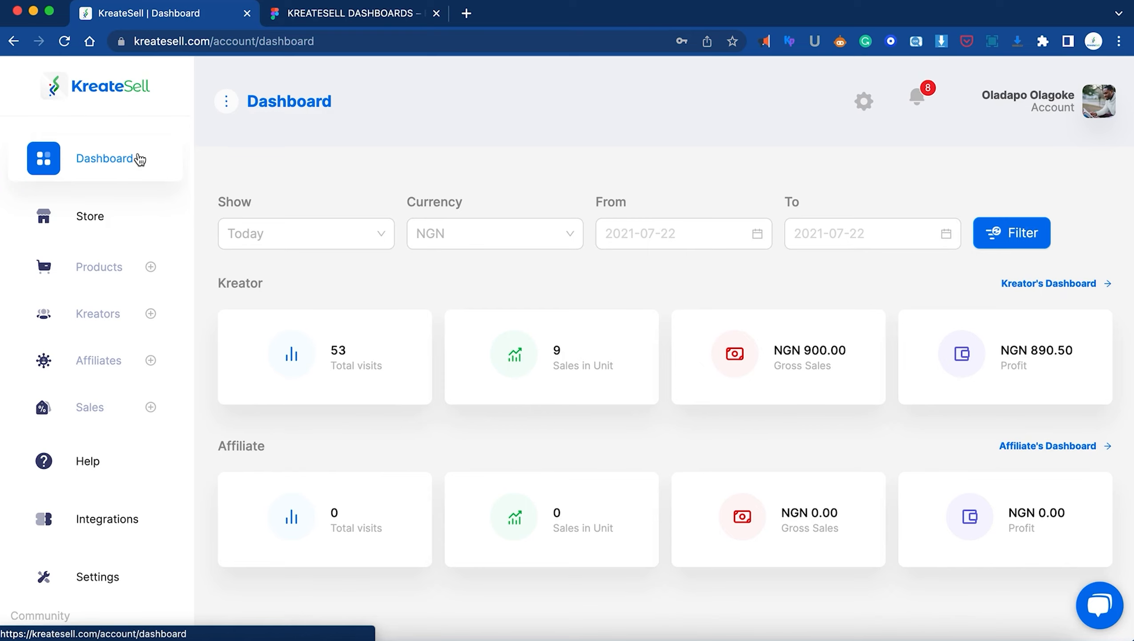
Untick USD under Custom Product Currency, save with Update Details, and return to the Dashboard
left_click(62, 584)
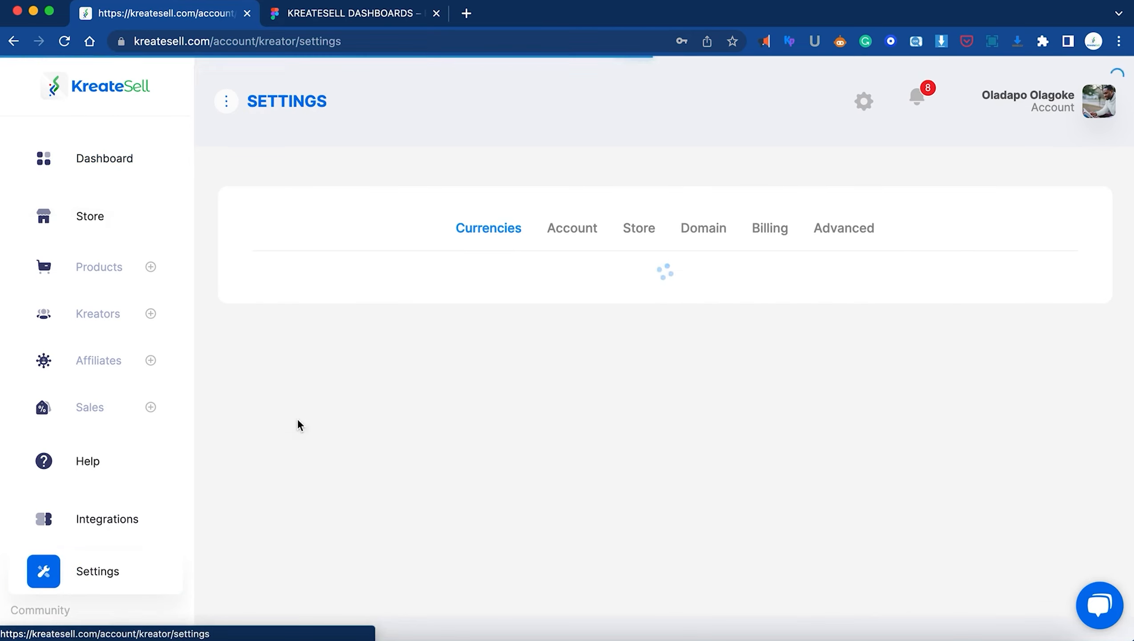
scroll(719, 393, "down", 5)
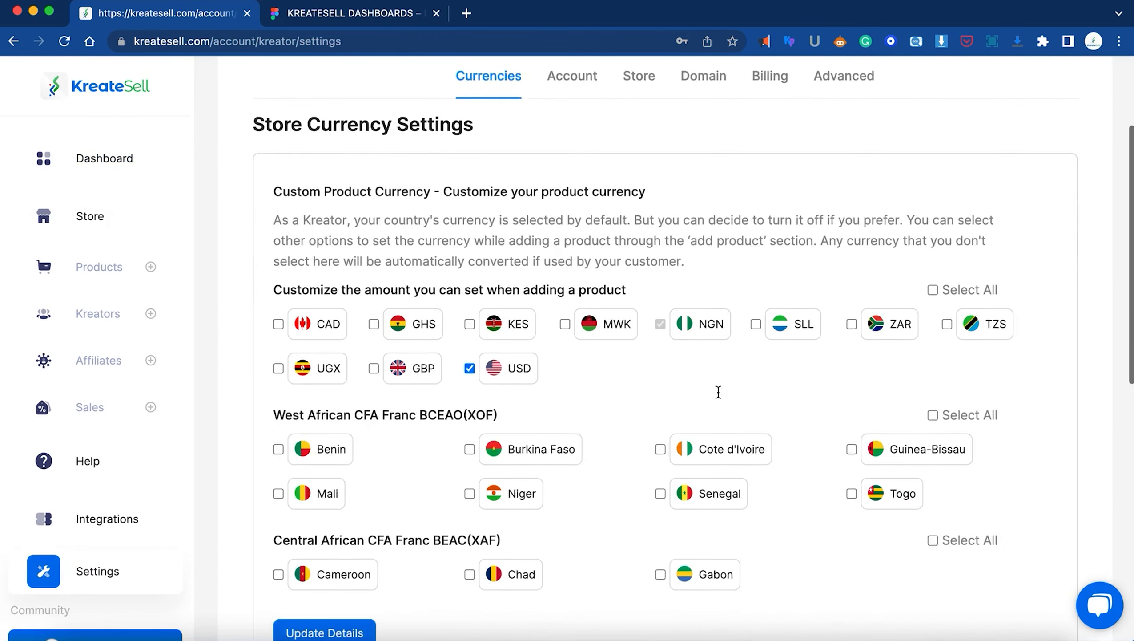
scroll(718, 391, "down", 1)
left_click(470, 284)
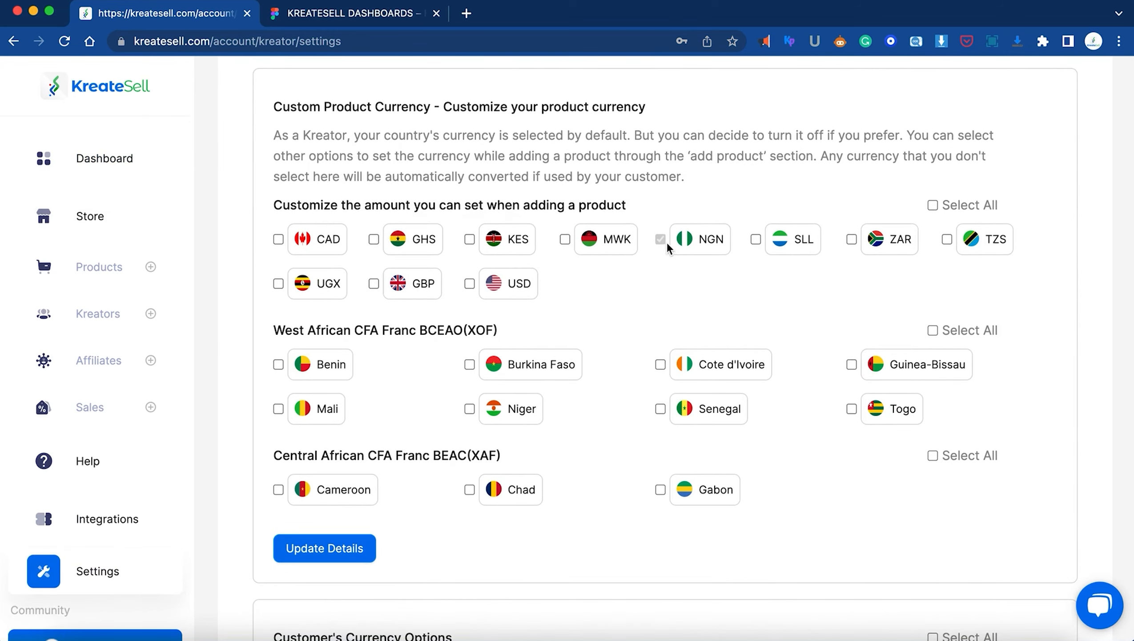
left_click(334, 556)
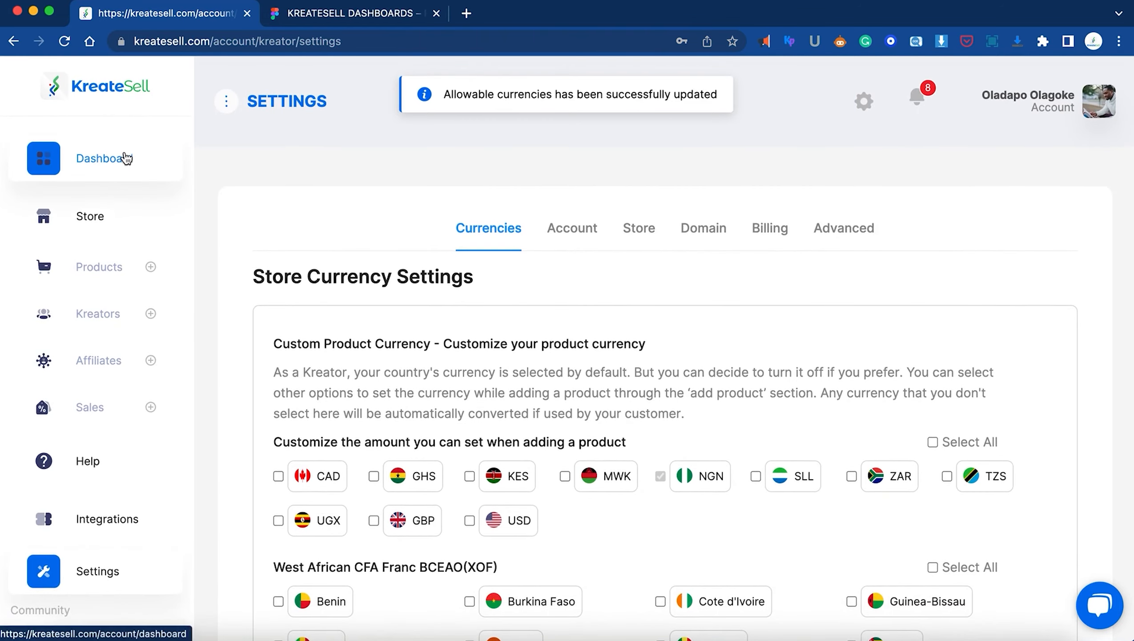
left_click(126, 157)
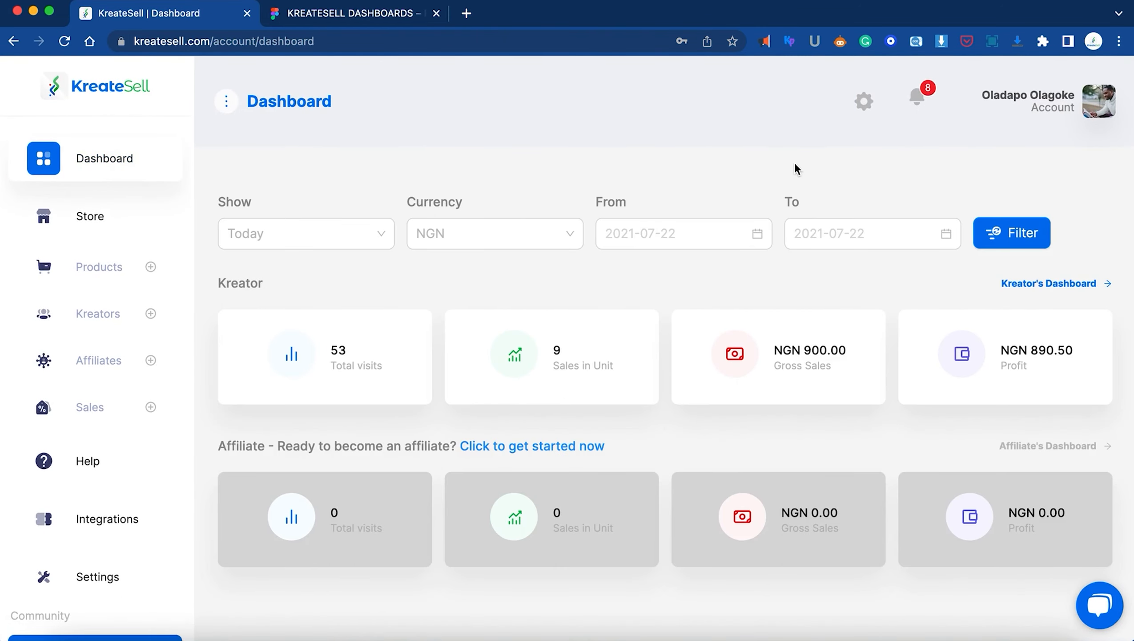